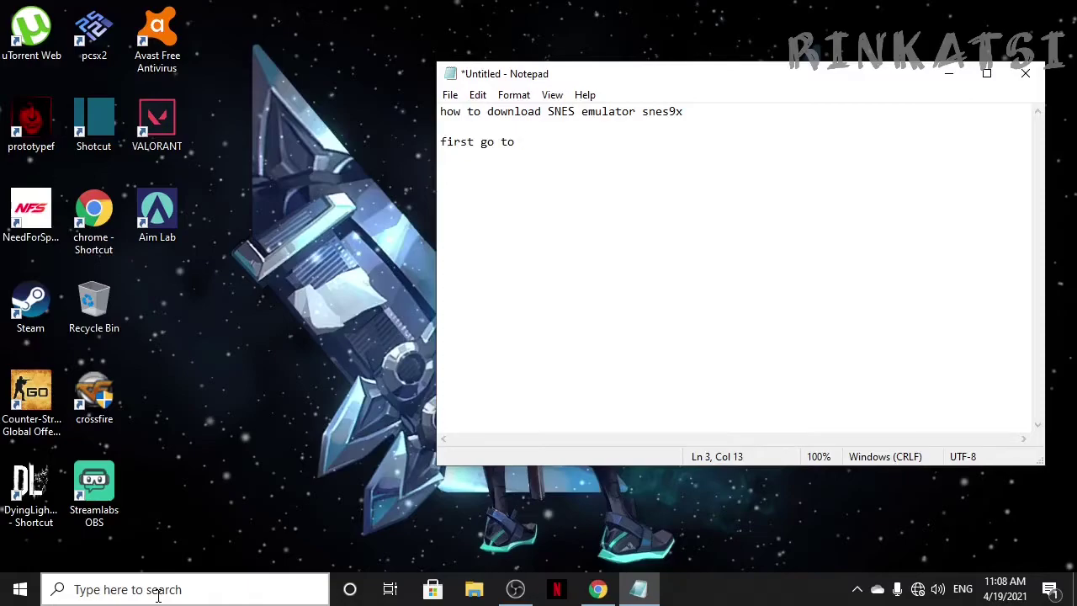
Step: Finish the sentence with 'description of this video and click the first link'
{"action": "key", "text": "BackSpace"}
{"action": "type", "text": "ption of"}
{"action": "type", "text": "this"}
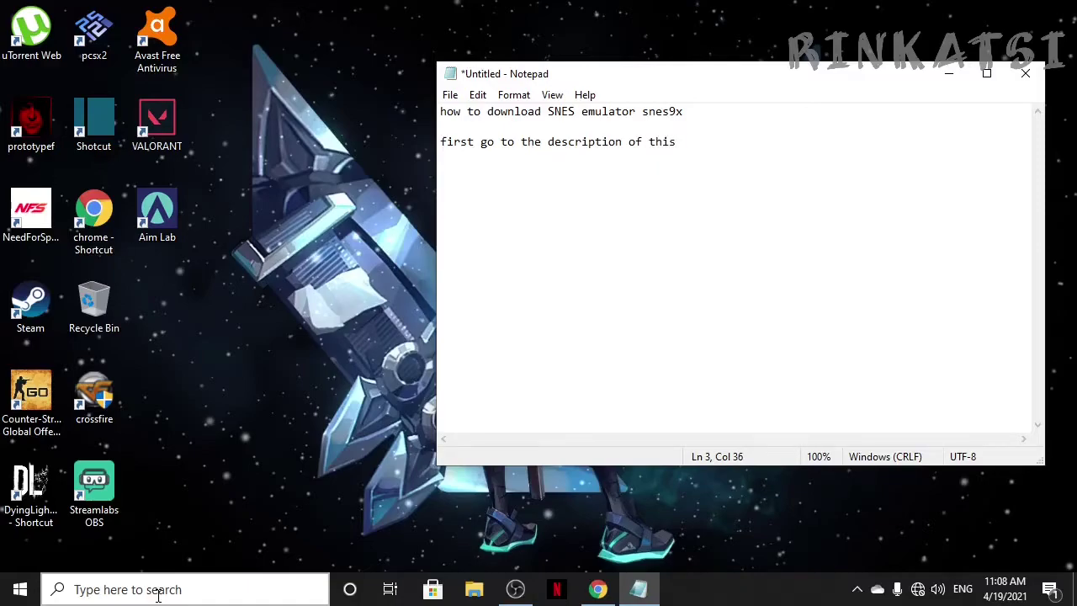
{"action": "type", "text": " video and click the first link"}
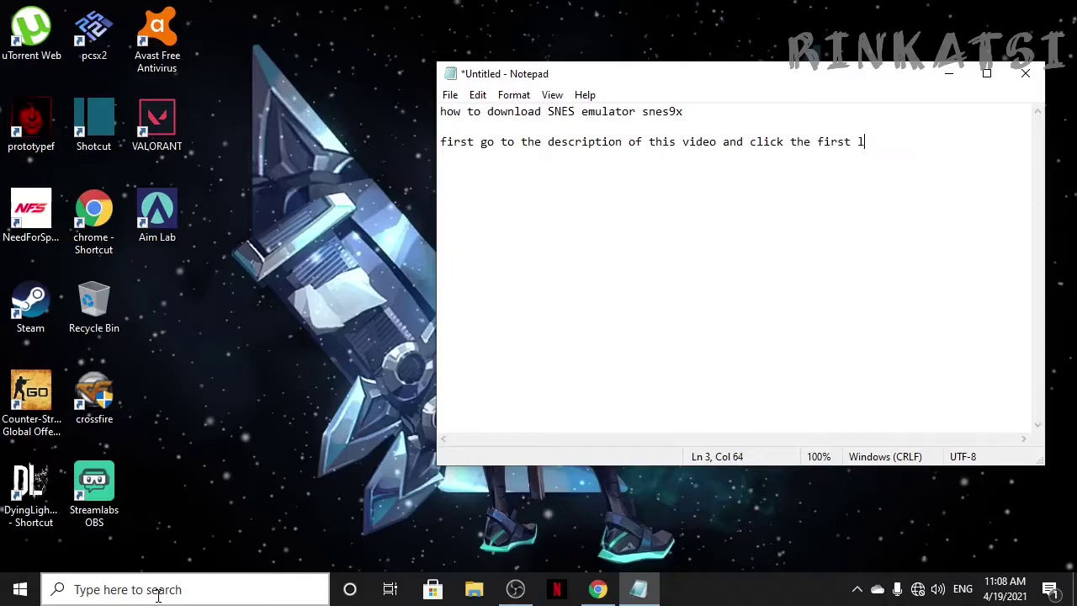
Step: Add the lines 'but if you want to make your life harder' and 'type this'
{"action": "key", "text": "Return"}
{"action": "key", "text": "Return"}
{"action": "type", "text": "but if yo wan"}
{"action": "key", "text": "BackSpace"}
{"action": "key", "text": "BackSpace"}
{"action": "key", "text": "BackSpace"}
{"action": "type", "text": "u want to make your life harder"}
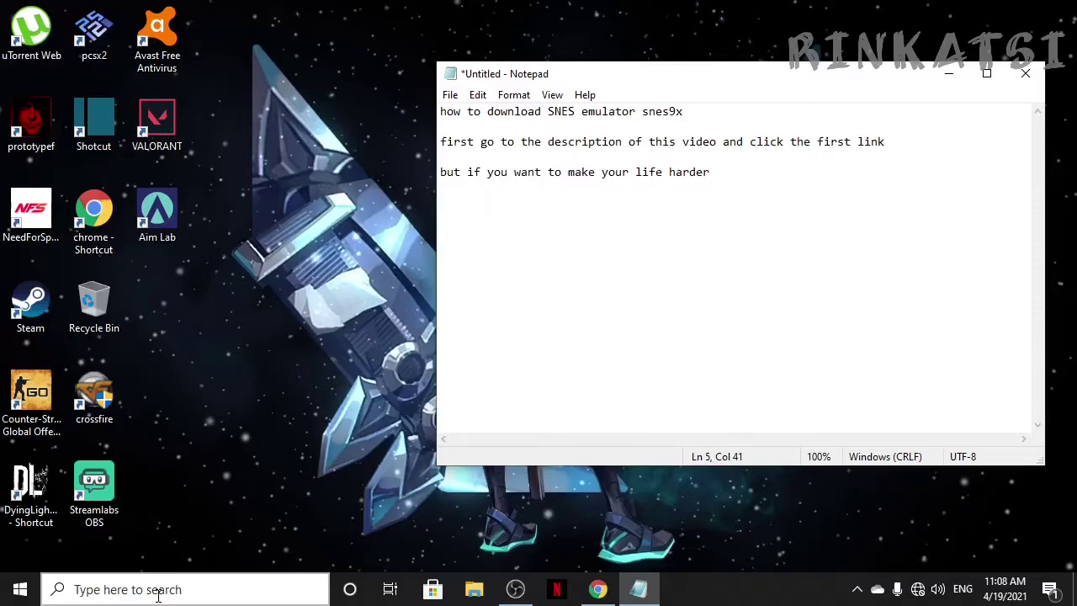
{"action": "key", "text": "Return"}
{"action": "type", "text": "type this"}
{"action": "key", "text": "Return"}
{"action": "key", "text": "Return"}
Step: Paste the MediaFire SNES.rar link and begin 'i will not show you the website'
{"action": "type", "text": "https://www.mediafire.com/file/ijaetqrx8btea5d/SNES.rar/file"}
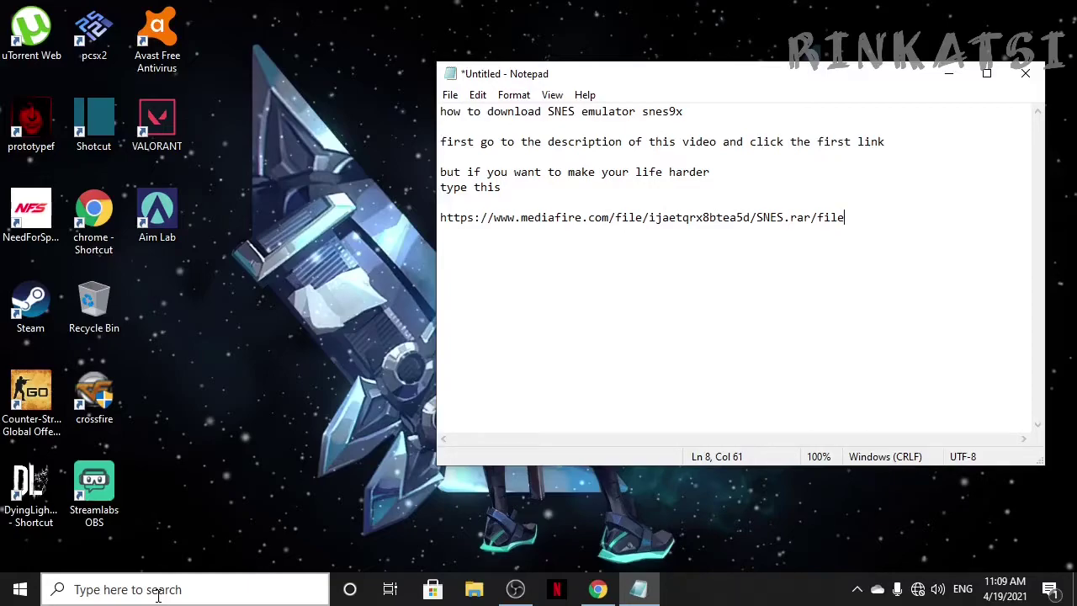
{"action": "key", "text": "Return"}
{"action": "key", "text": "Return"}
{"action": "type", "text": "i will not show you the"}
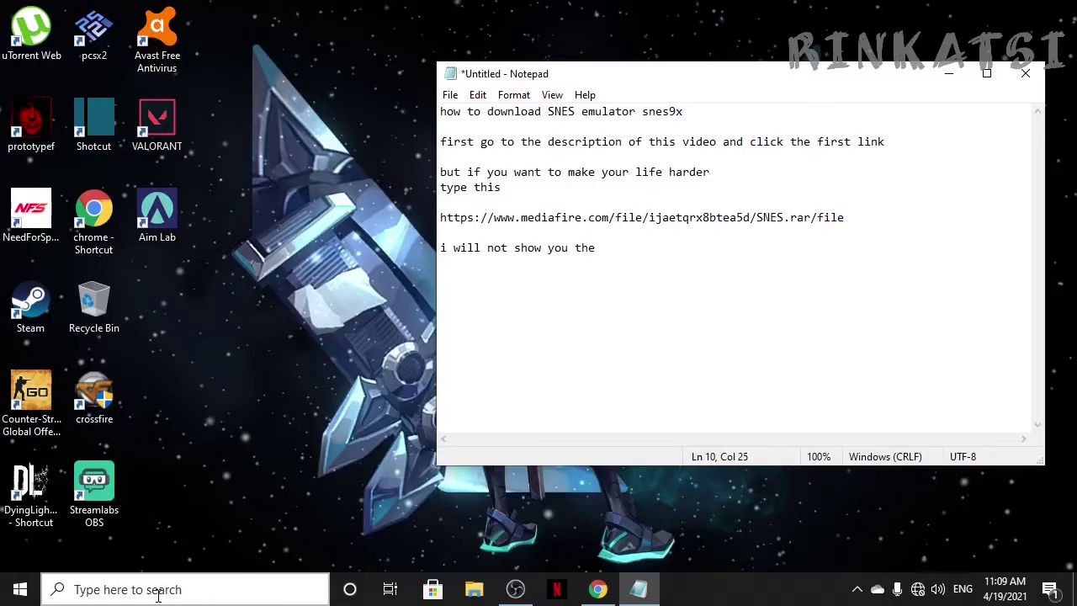
{"action": "type", "text": " website"}
{"action": "type", "text": " be"}
Step: Explain the video would be demonetized or worse, the channel would get a strike
{"action": "key", "text": "BackSpace"}
{"action": "type", "text": "because my video"}
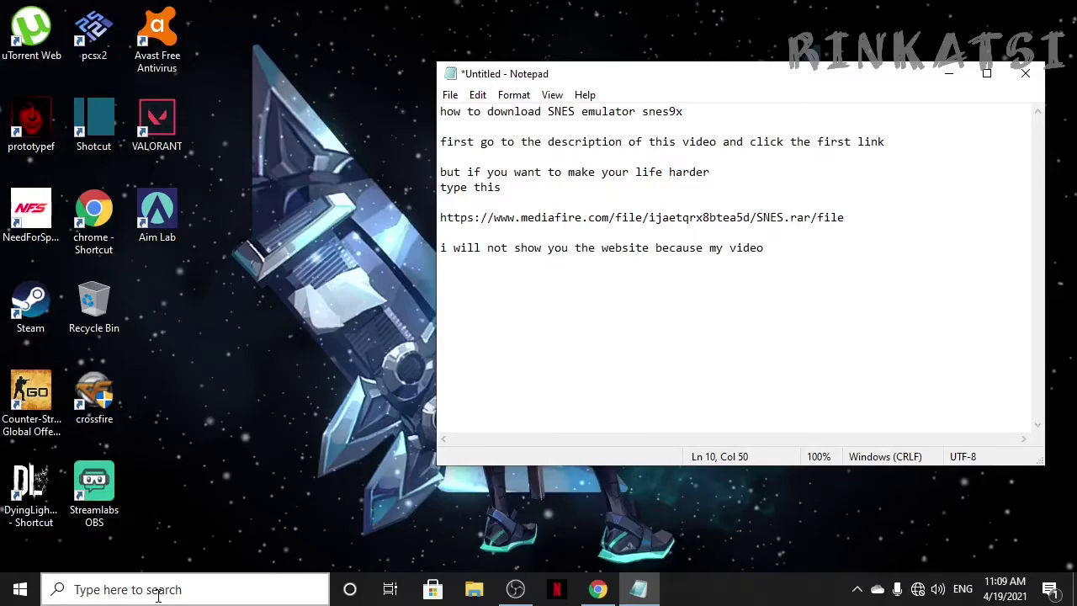
{"action": "type", "text": " will be demonetized"}
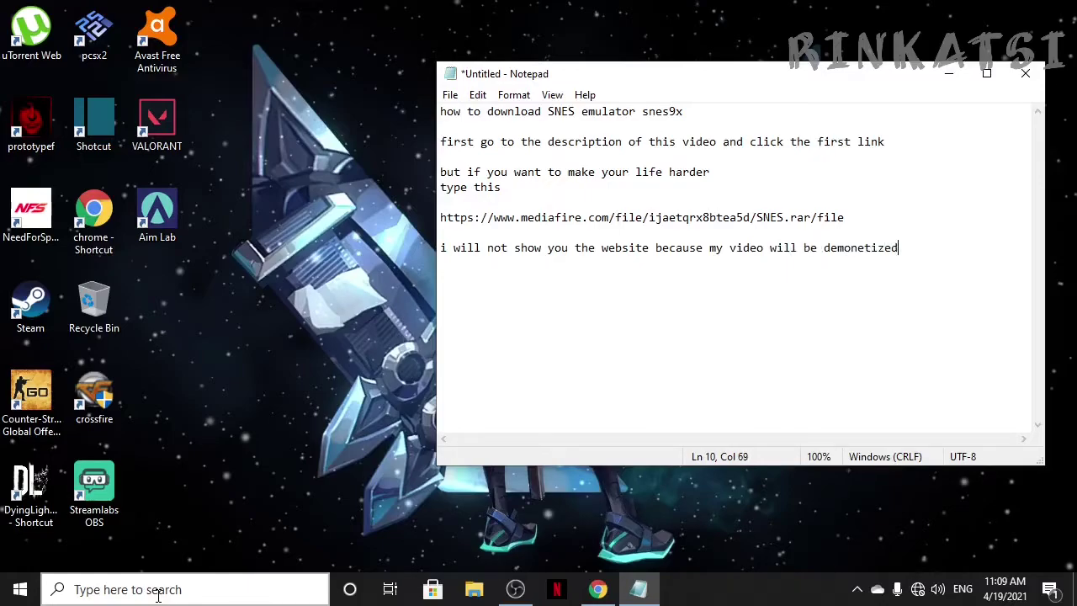
{"action": "key", "text": "Return"}
{"action": "type", "text": "or worse my channe"}
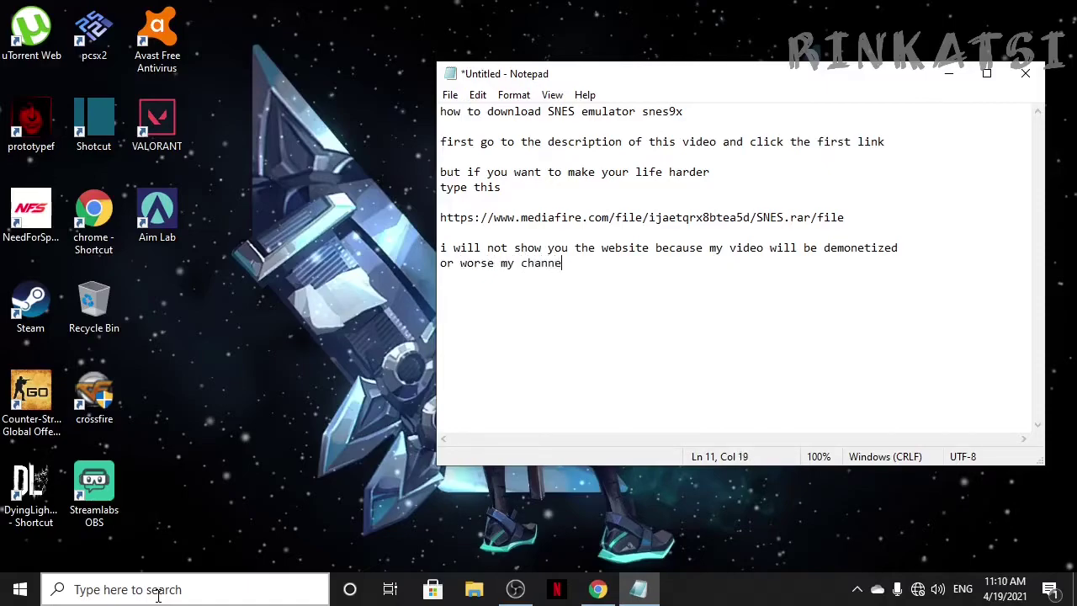
{"action": "type", "text": "l will get a strike"}
Step: Add 'but it is simple' and begin the next line 'skip the'
{"action": "key", "text": "Return"}
{"action": "key", "text": "Return"}
{"action": "type", "text": "but"}
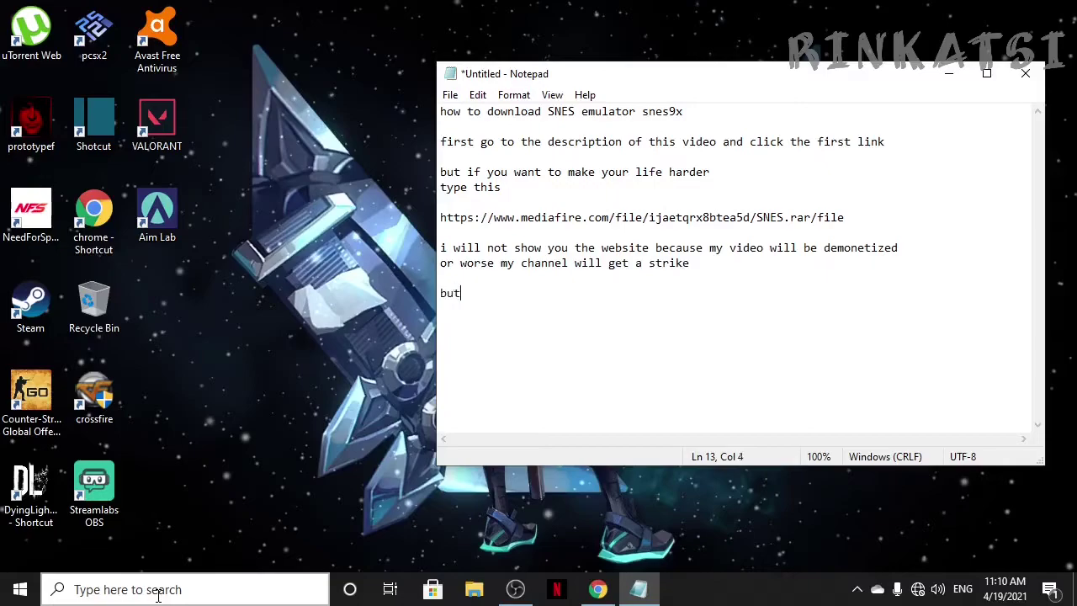
{"action": "type", "text": " it is simple"}
{"action": "key", "text": "Return"}
{"action": "key", "text": "Return"}
{"action": "type", "text": "skip the t"}
Step: Add 'skip the ad to redirect to mediafire' and 'then press download'
{"action": "key", "text": "BackSpace"}
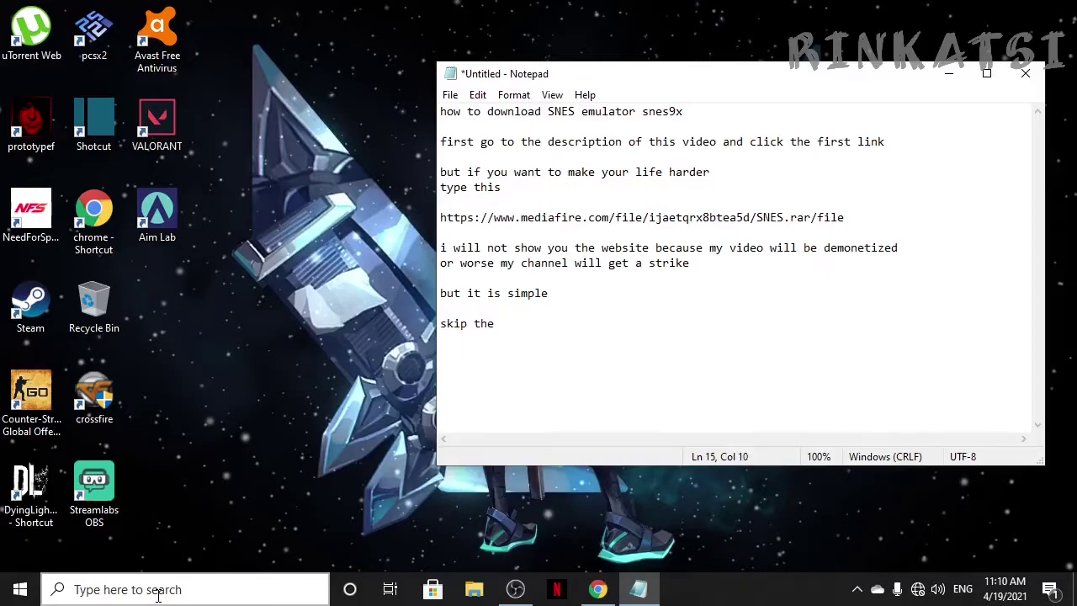
{"action": "type", "text": "ad to redirect to mediafire"}
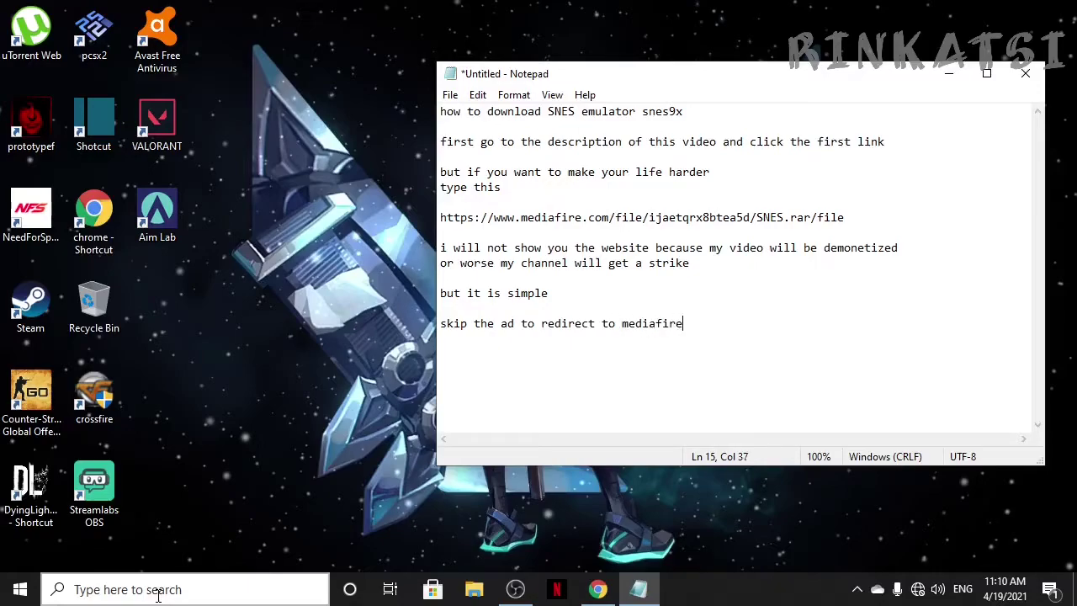
{"action": "key", "text": "Return"}
{"action": "type", "text": "then press download"}
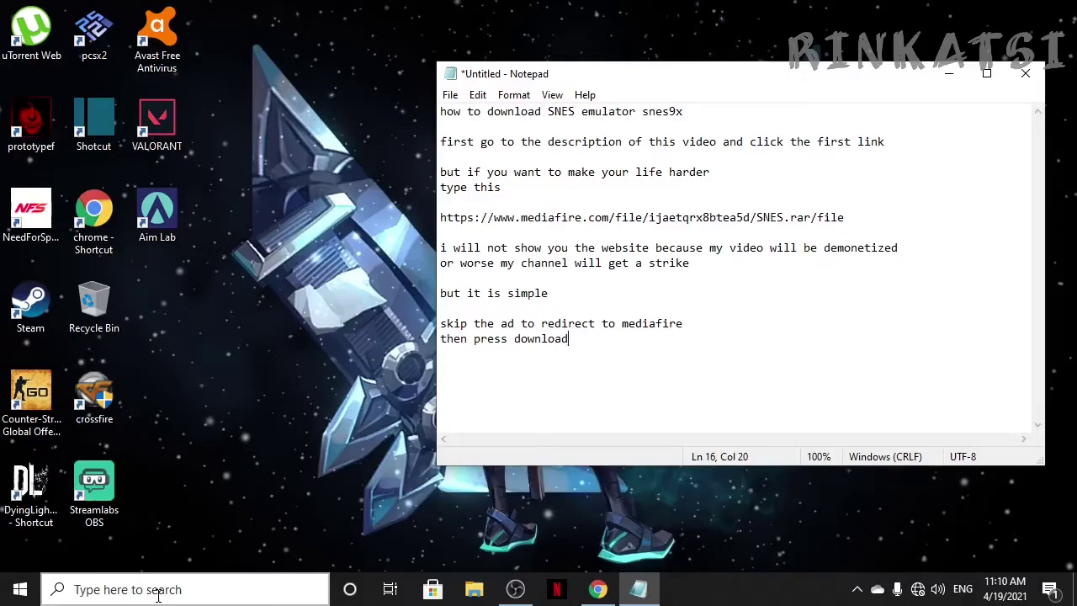
Step: Add 'after you finish downloading the file' and 'go to downloads and extract'
{"action": "key", "text": "Return"}
{"action": "key", "text": "Return"}
{"action": "type", "text": "after you finish"}
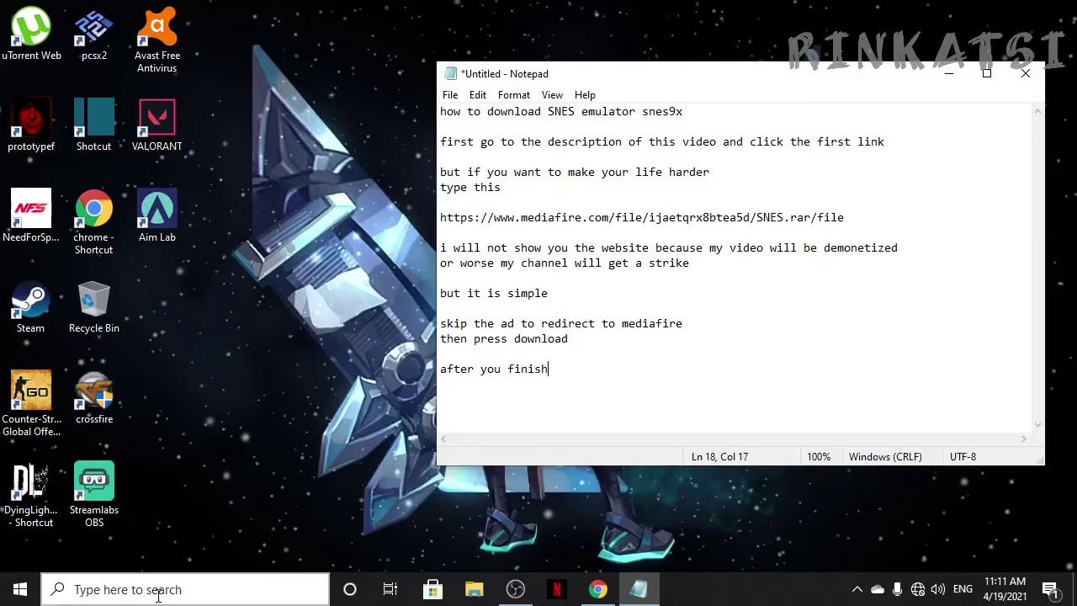
{"action": "type", "text": " downloading the file"}
{"action": "key", "text": "Return"}
{"action": "key", "text": "Return"}
{"action": "type", "text": "go to d"}
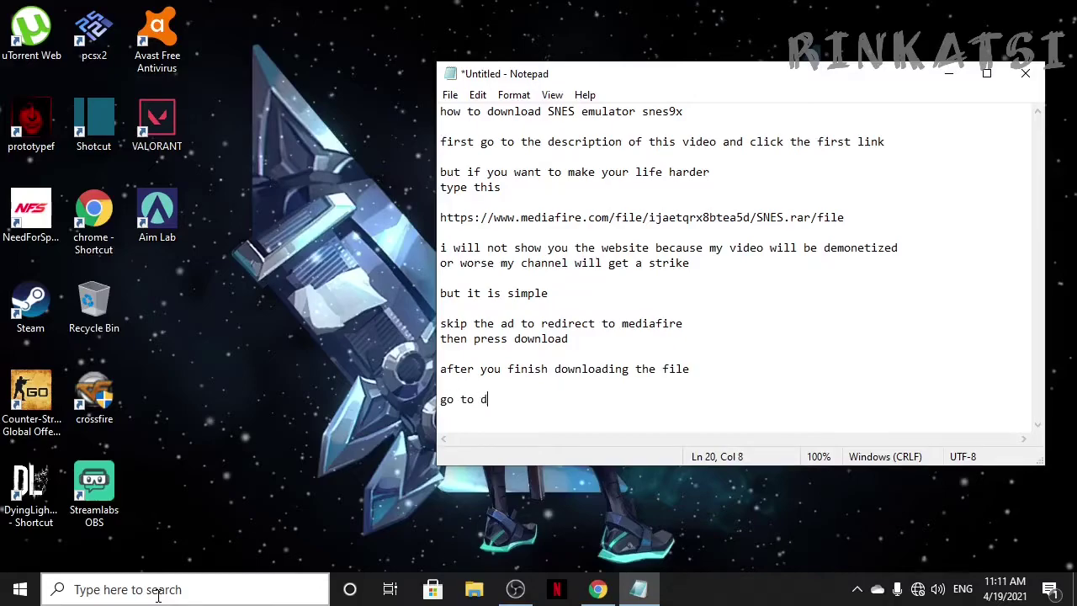
{"action": "type", "text": "ownloads and extra"}
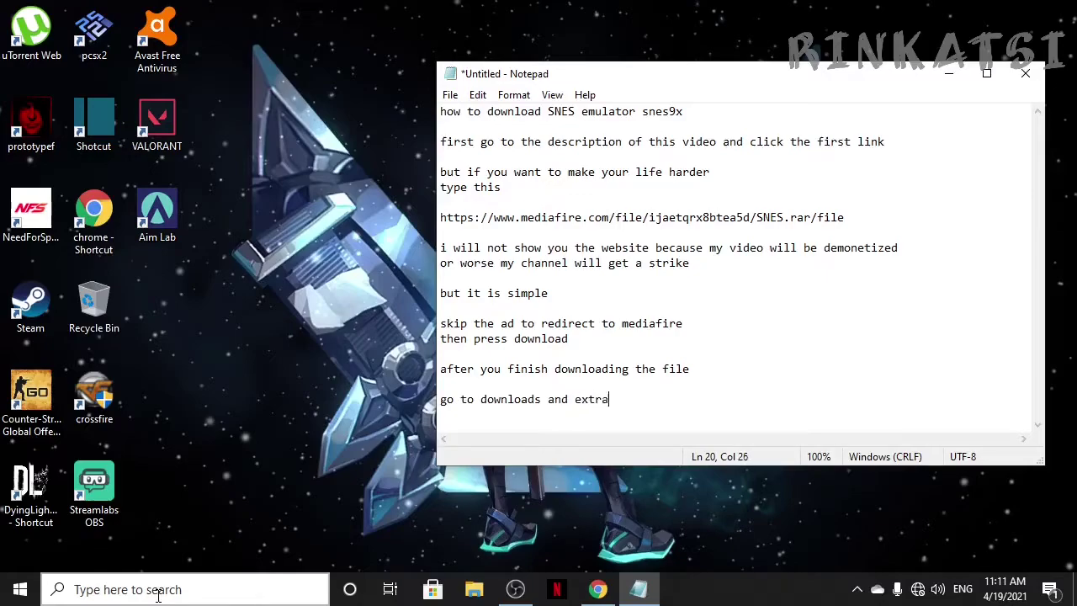
{"action": "type", "text": "ct"}
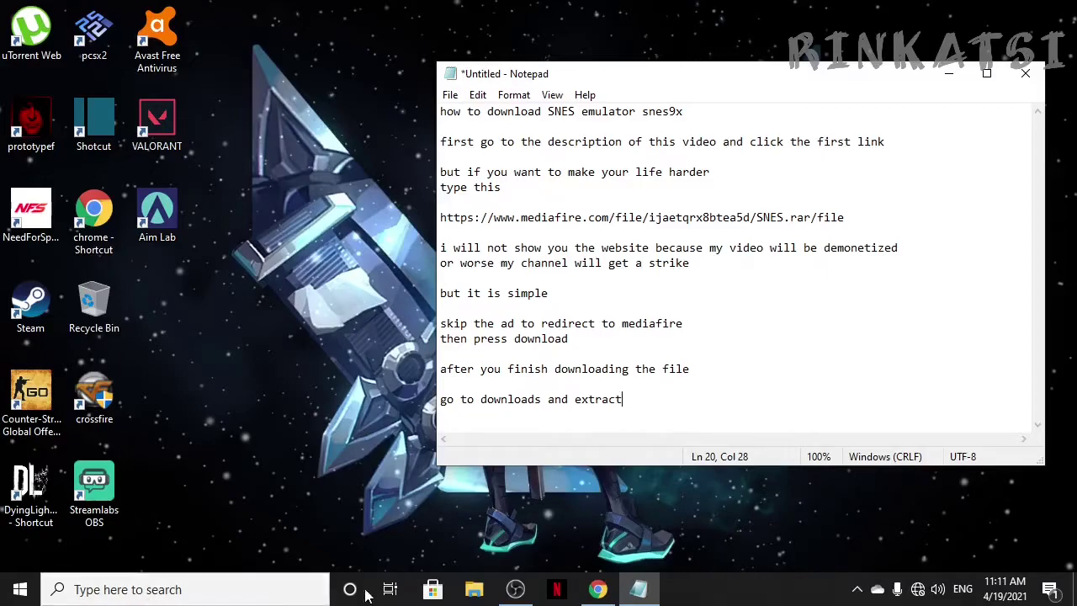
Step: In the Downloads folder, extract SNES.rar to 'SNES\' via the right-click menu
{"action": "left_click", "coordinate": [463, 590]}
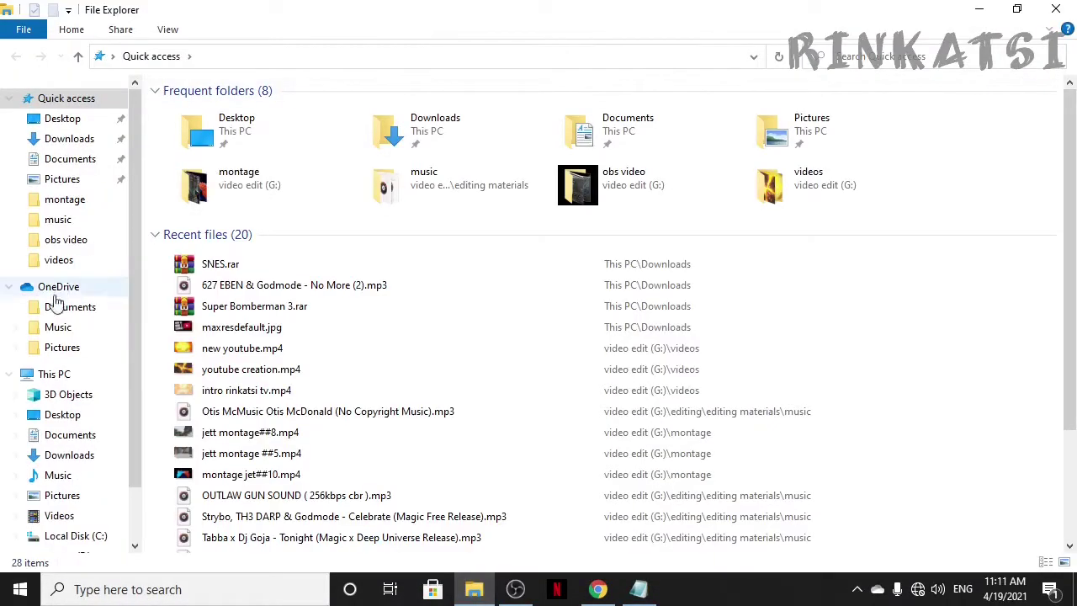
{"action": "left_click", "coordinate": [69, 143]}
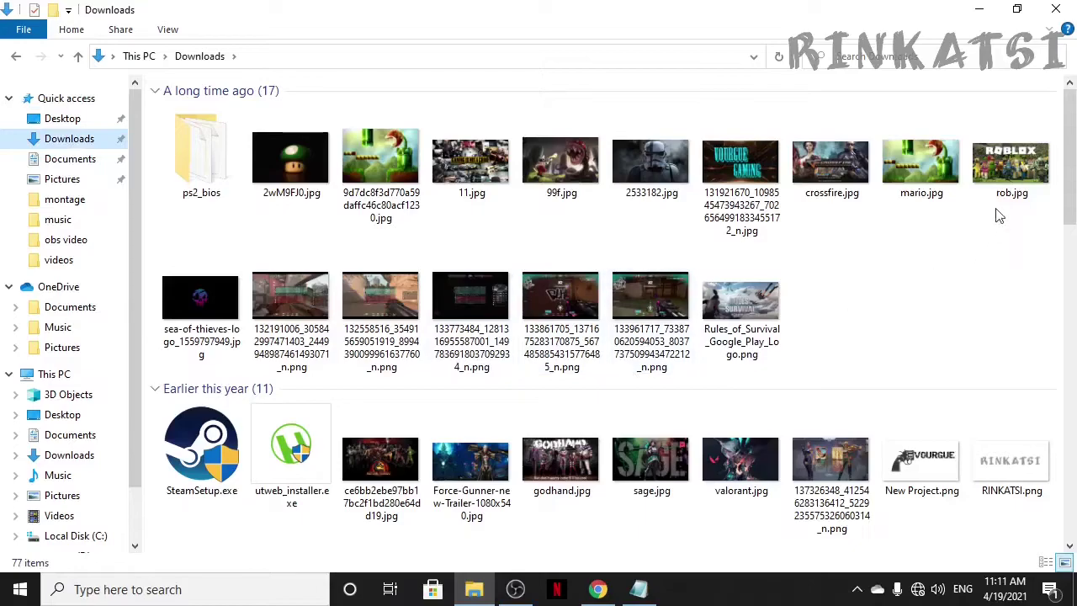
{"action": "left_click_drag", "start_coordinate": [1068, 160], "coordinate": [1067, 504]}
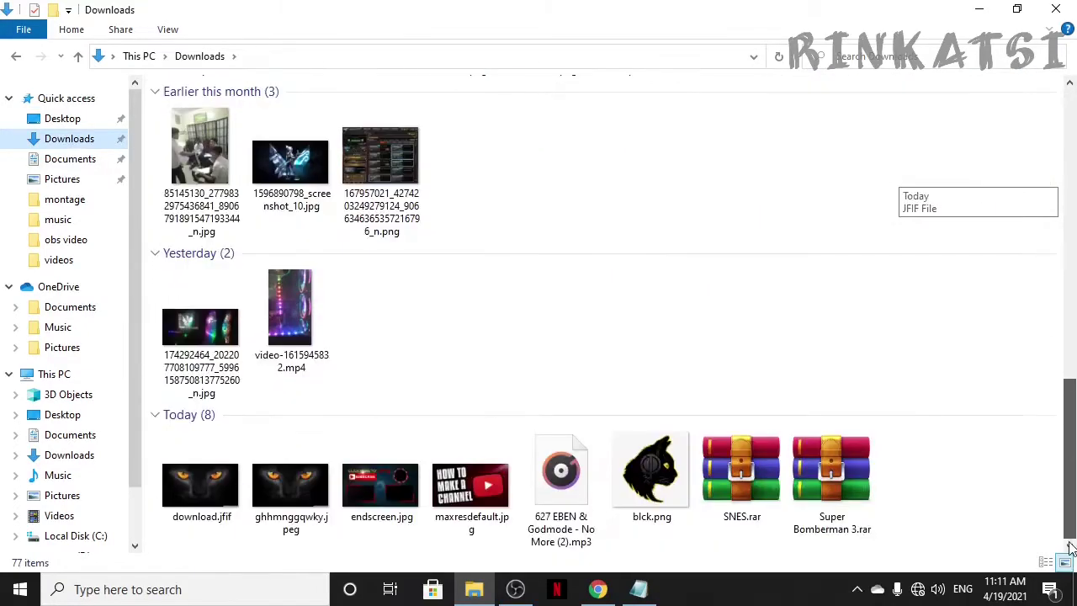
{"action": "left_click", "coordinate": [734, 477]}
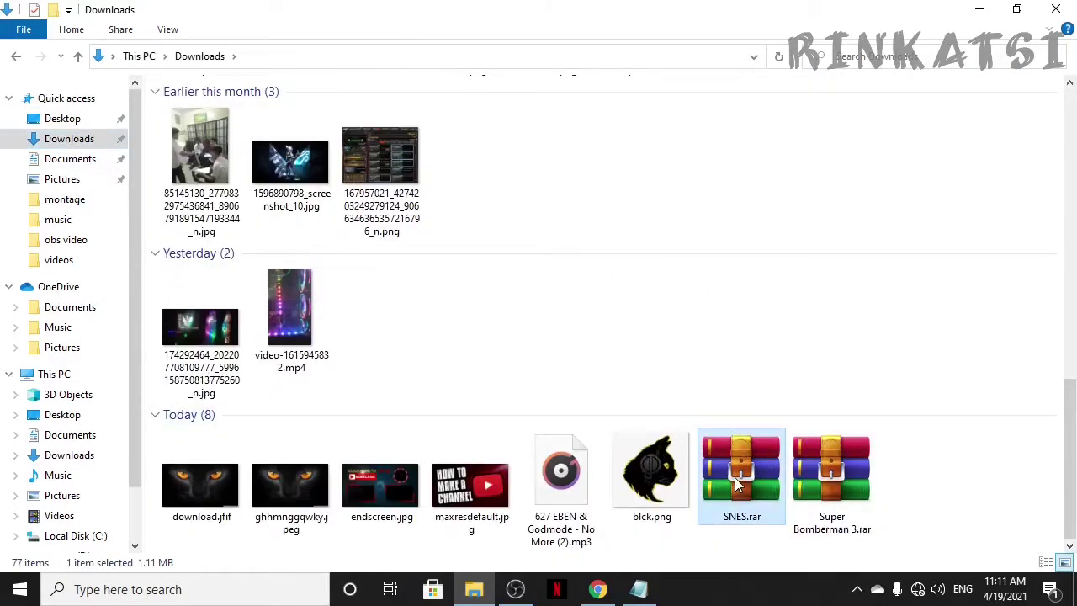
{"action": "right_click", "coordinate": [734, 476]}
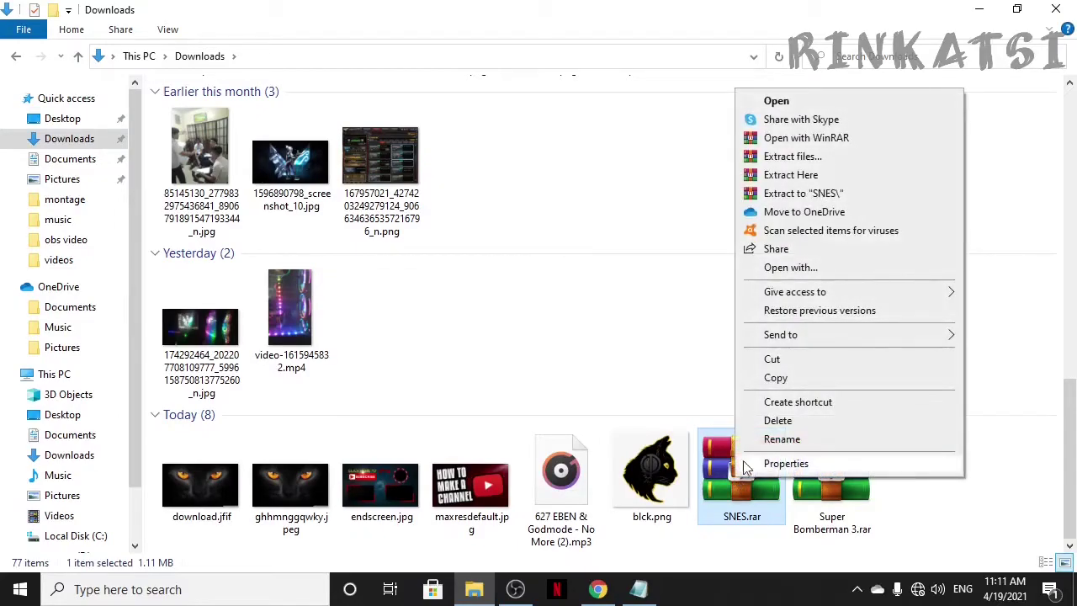
{"action": "left_click", "coordinate": [832, 196]}
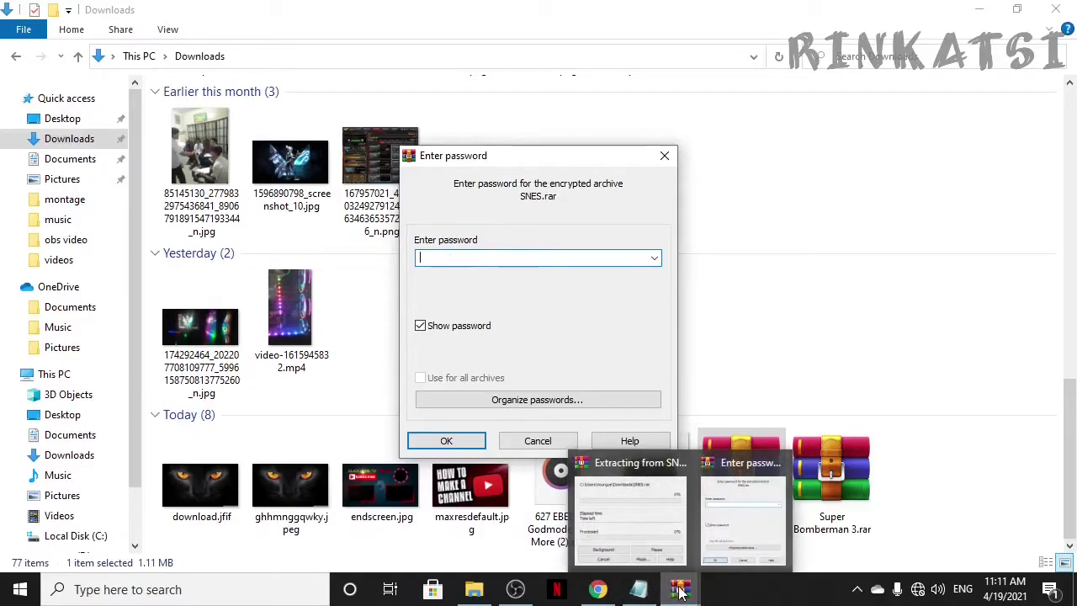
Step: Add 'i will use winrar to extract the file' and a line stating the archive password
{"action": "left_click", "coordinate": [639, 596]}
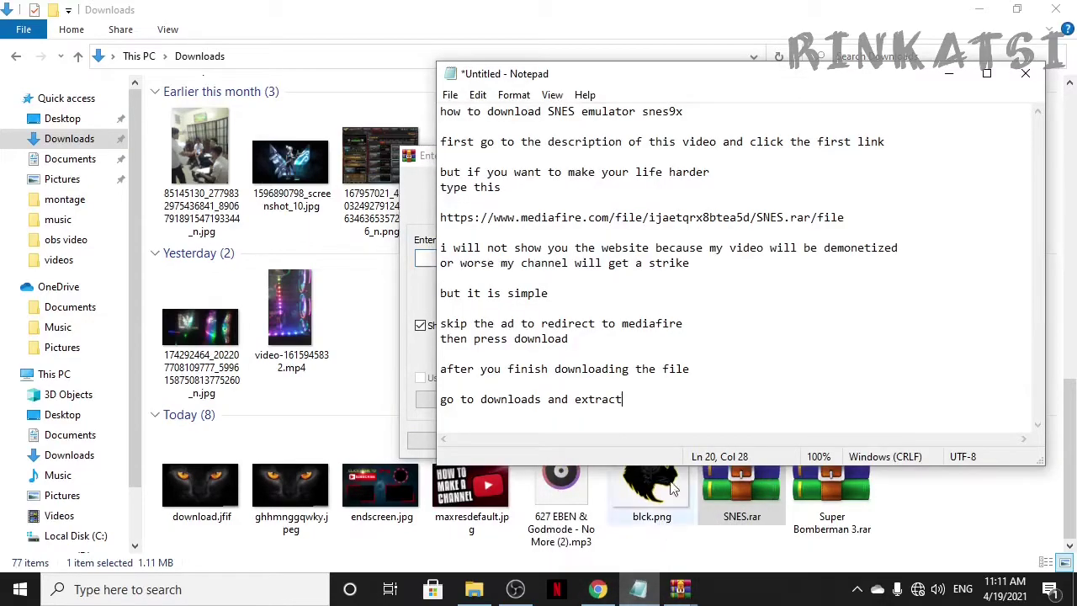
{"action": "key", "text": "Return"}
{"action": "key", "text": "Return"}
{"action": "type", "text": "i "}
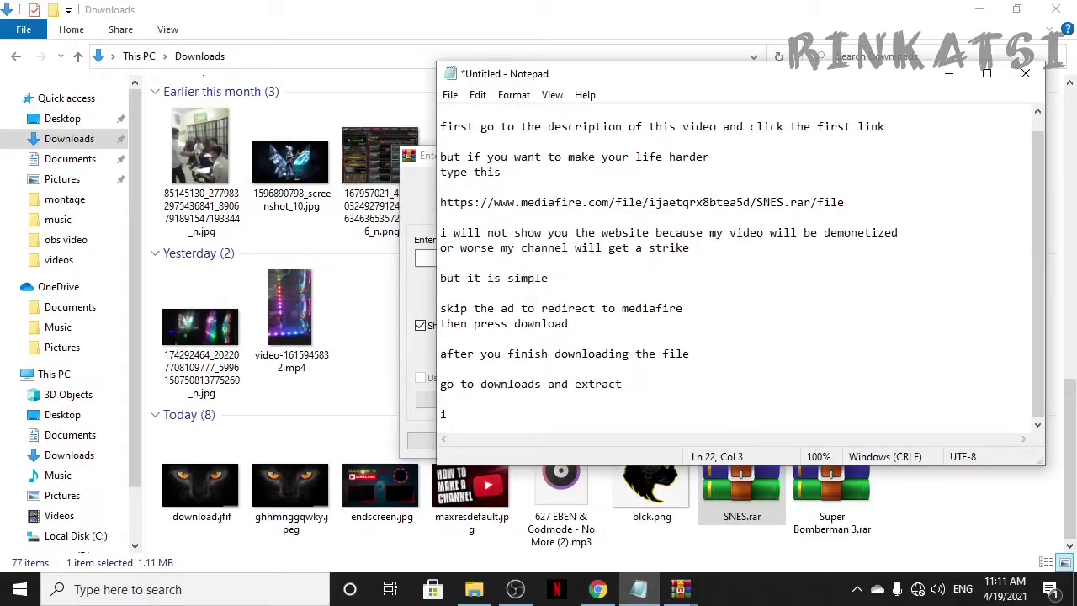
{"action": "type", "text": "will use"}
{"action": "type", "text": " winrar to"}
{"action": "type", "text": " e"}
{"action": "type", "text": "tr"}
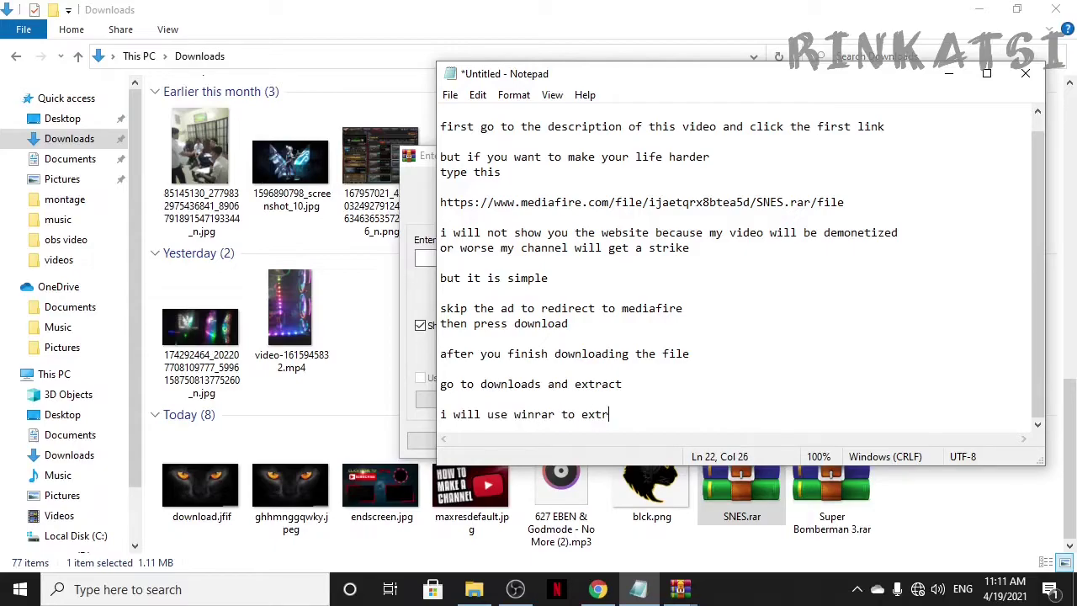
{"action": "type", "text": "act the file"}
{"action": "key", "text": "Return"}
{"action": "key", "text": "Return"}
{"action": "type", "text": "the "}
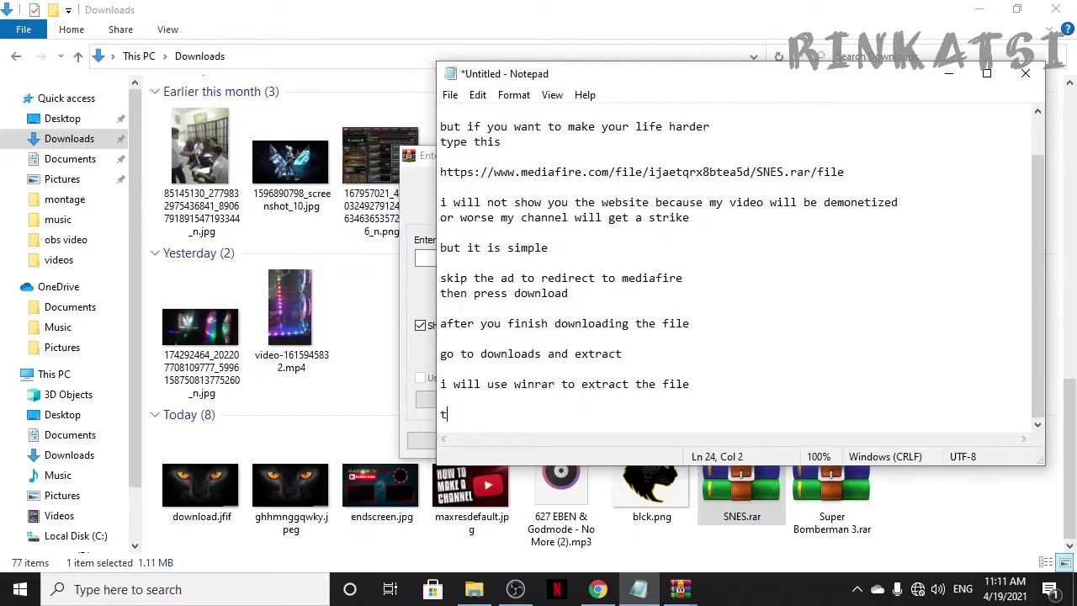
{"action": "type", "text": "password is bobo"}
Step: Enter the archive password in WinRAR's prompt and confirm to extract SNES.rar
{"action": "left_click", "coordinate": [426, 182]}
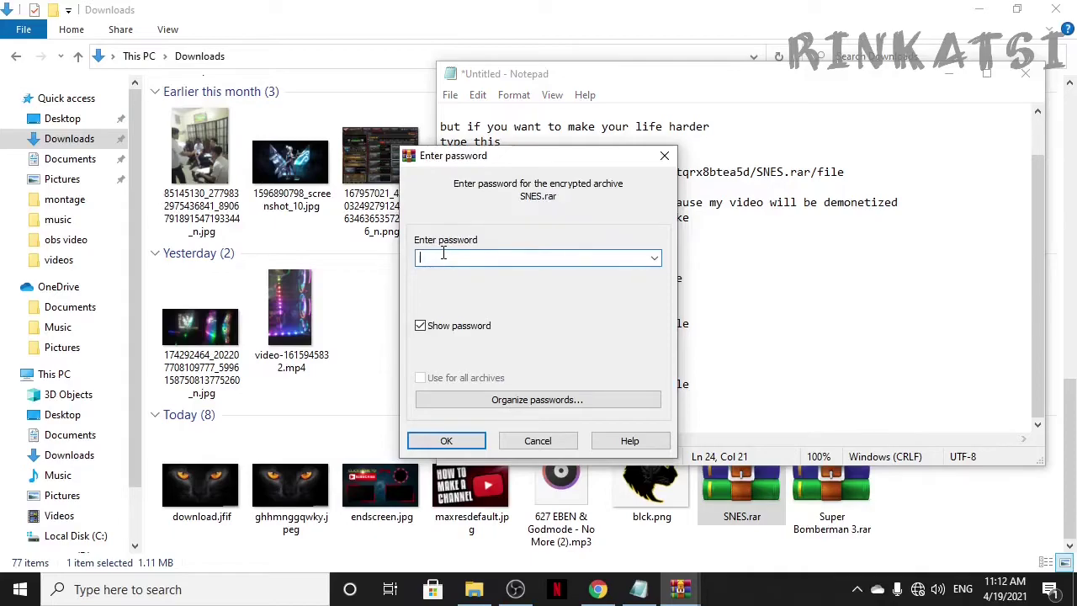
{"action": "type", "text": "bobo"}
{"action": "left_click", "coordinate": [446, 441]}
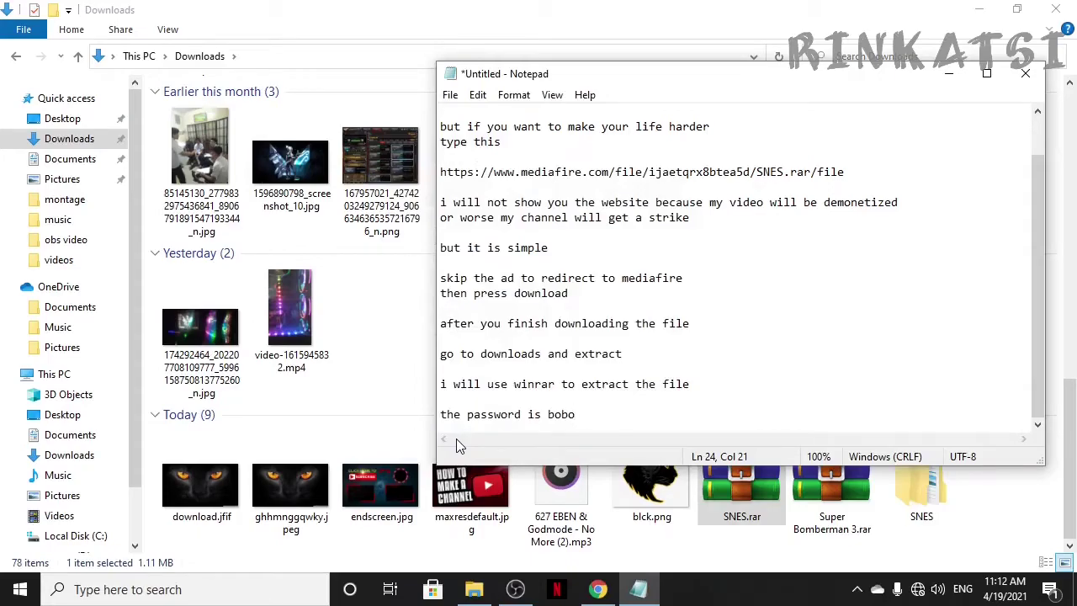
Step: Open Downloads\SNES\SNES to list snes9x.exe and the emulator files, then return to the notes
{"action": "left_click", "coordinate": [949, 74]}
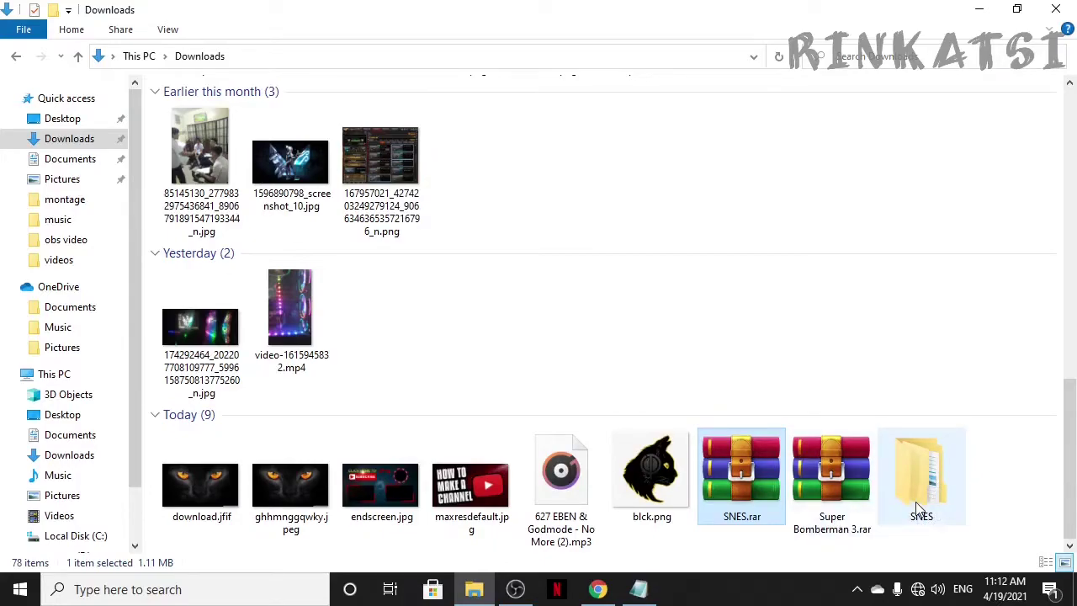
{"action": "double_click", "coordinate": [915, 509]}
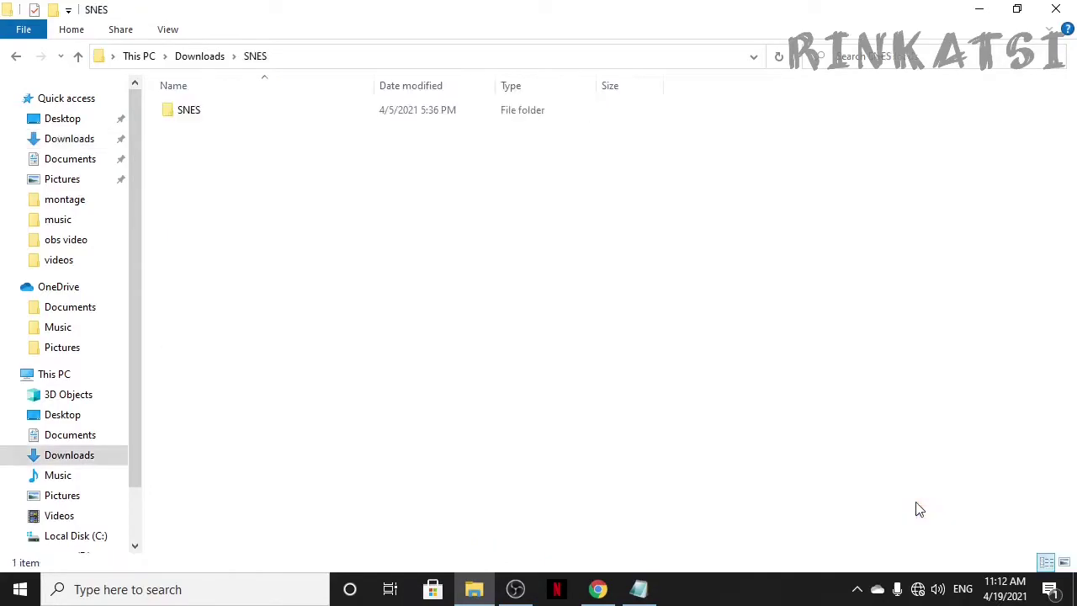
{"action": "double_click", "coordinate": [188, 114]}
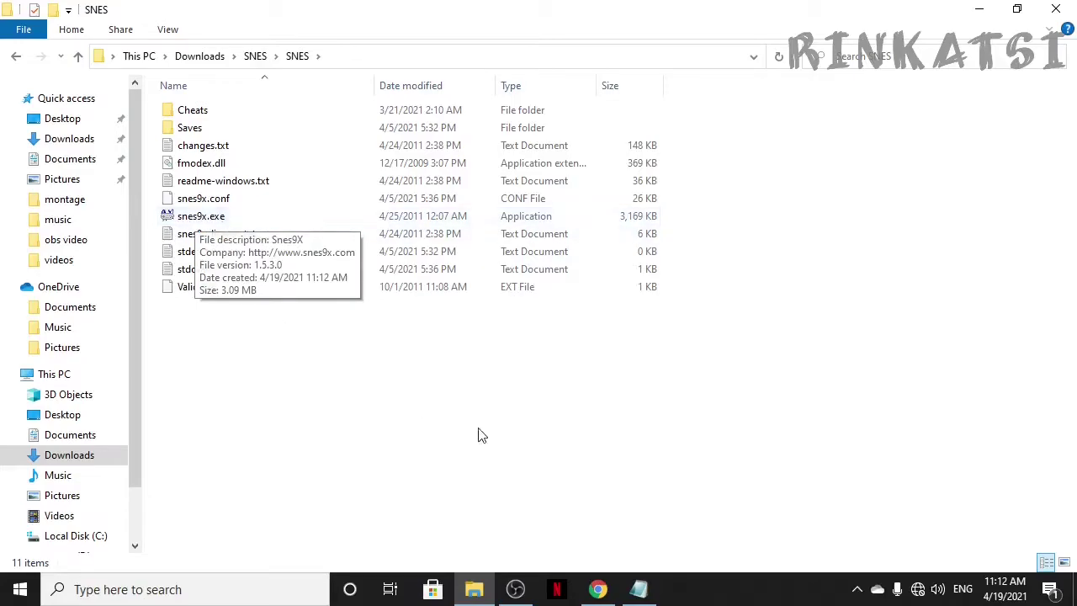
{"action": "left_click", "coordinate": [639, 589]}
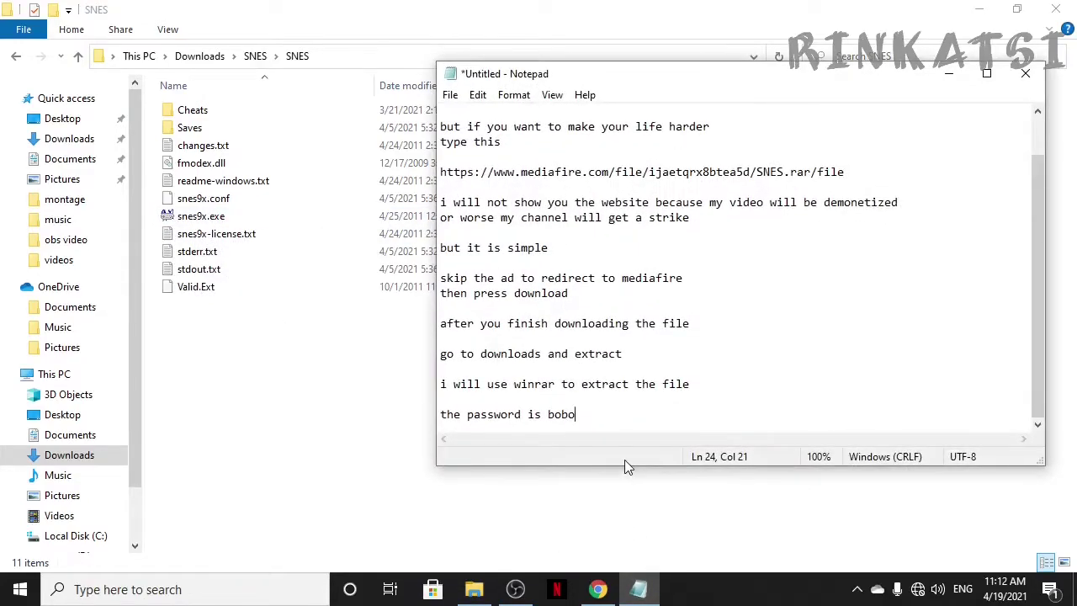
Step: Add the line 'copy snes9x.exe and paste shortcut on your desktop'
{"action": "key", "text": "Return"}
{"action": "key", "text": "Return"}
{"action": "type", "text": "copy"}
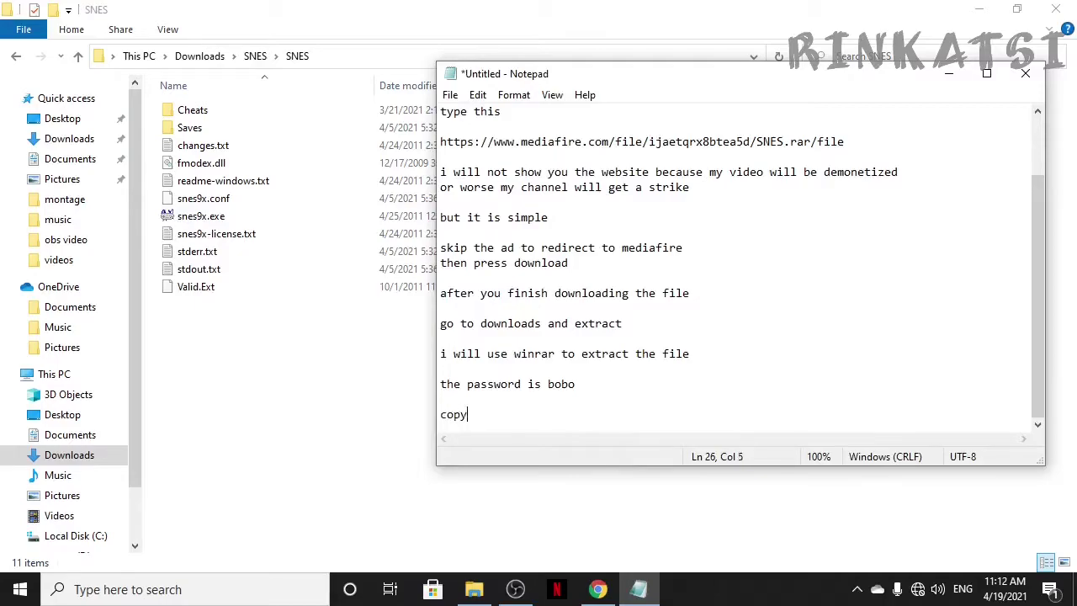
{"action": "type", "text": " snes9"}
{"action": "type", "text": "x."}
{"action": "type", "text": "exe"}
{"action": "type", "text": " and "}
{"action": "type", "text": "go"}
{"action": "key", "text": "BackSpace"}
{"action": "key", "text": "BackSpace"}
{"action": "type", "text": "paste"}
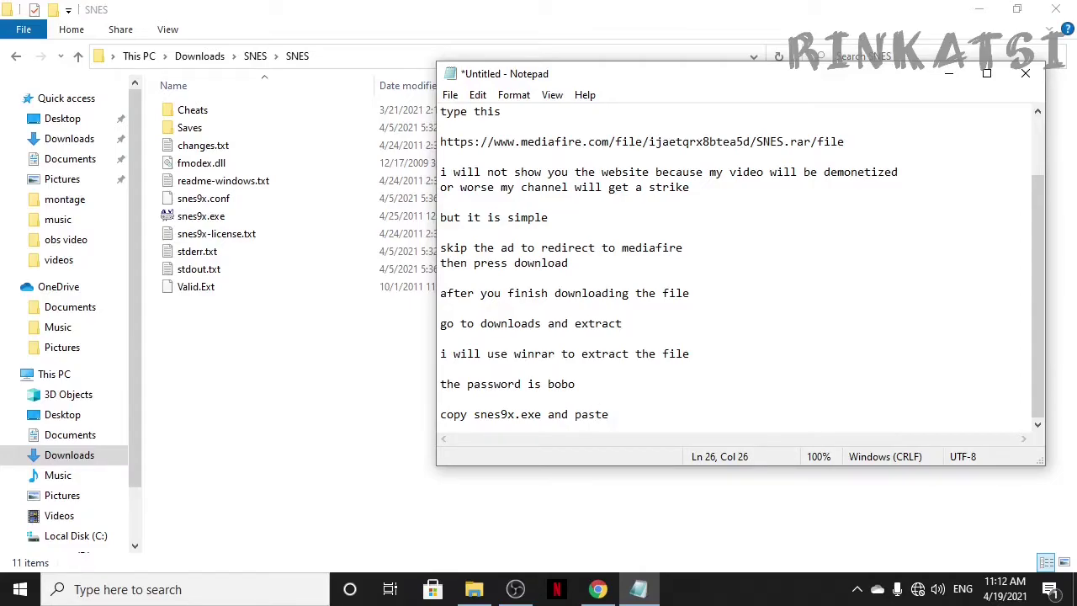
{"action": "type", "text": " shortcut on your desktop"}
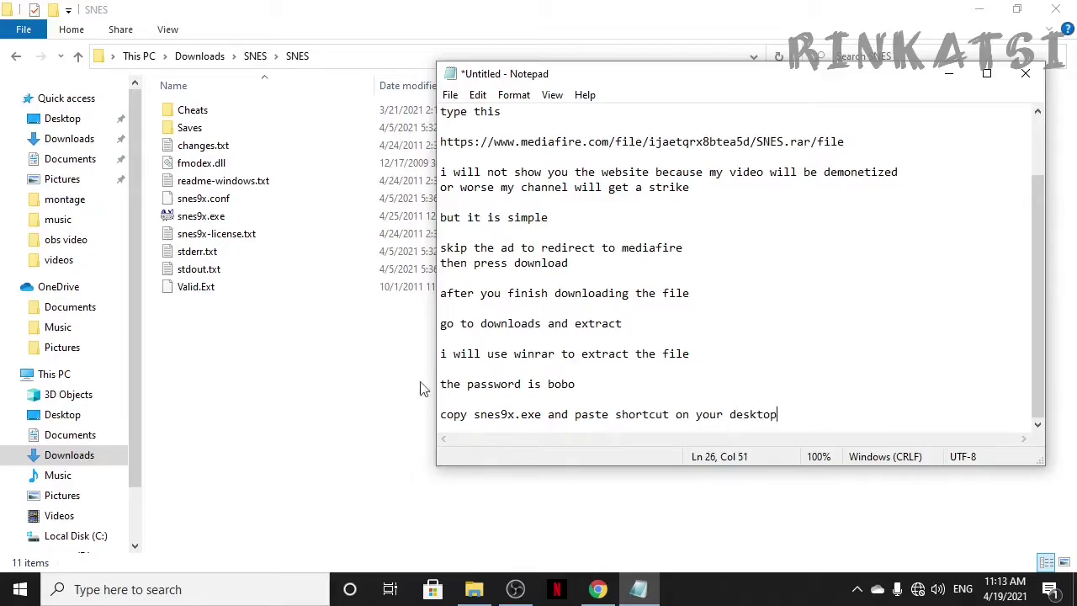
Step: Copy snes9x.exe, paste it as a desktop shortcut, and place it beside the Recycle Bin
{"action": "left_click", "coordinate": [308, 308]}
{"action": "left_click", "coordinate": [205, 220]}
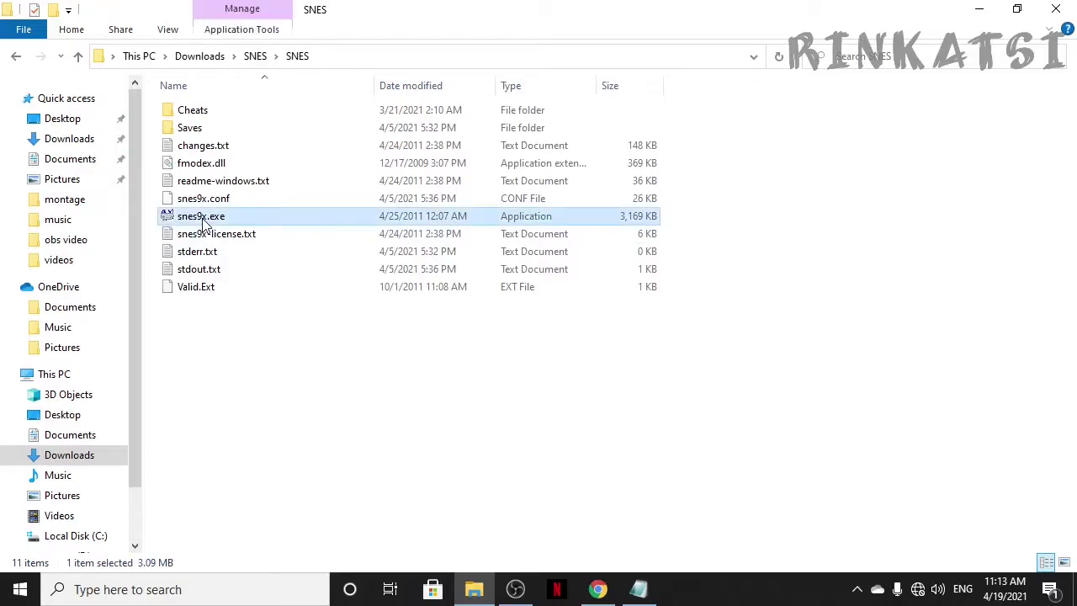
{"action": "right_click", "coordinate": [203, 219]}
{"action": "left_click", "coordinate": [243, 472]}
{"action": "left_click", "coordinate": [976, 12]}
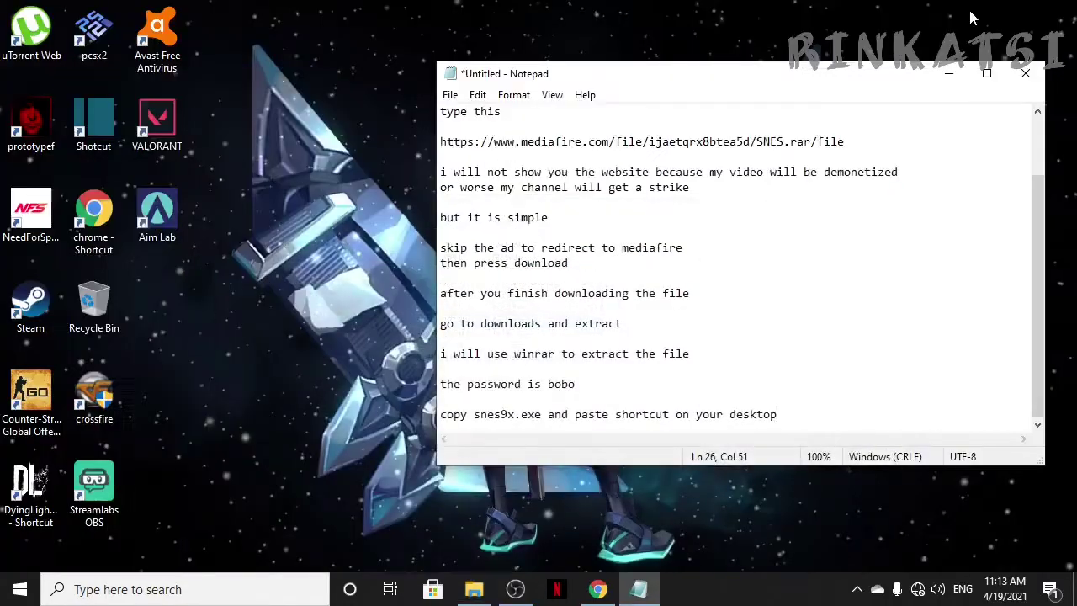
{"action": "right_click", "coordinate": [268, 187]}
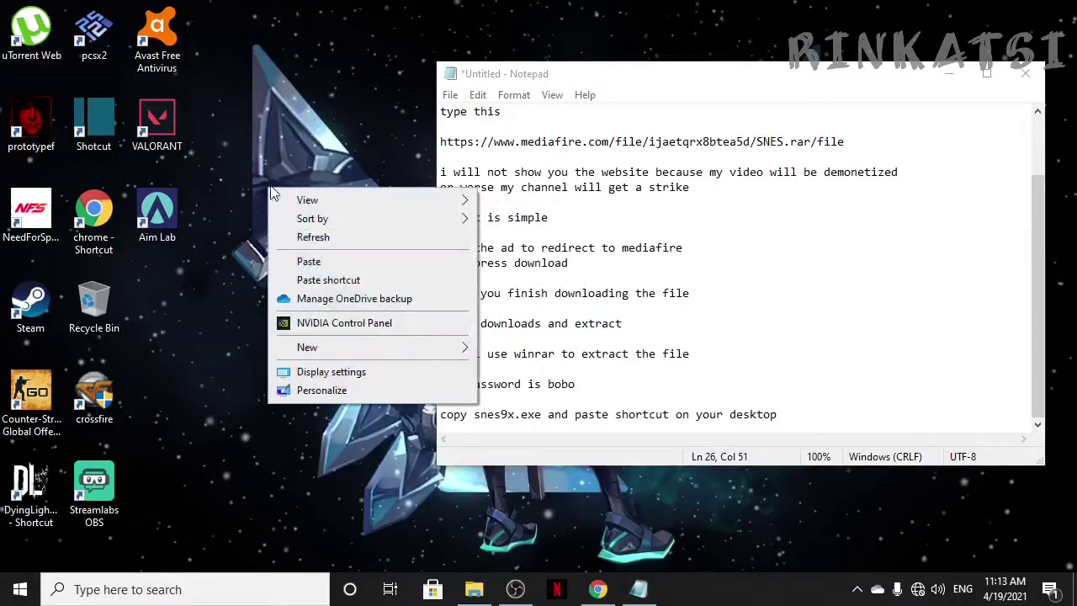
{"action": "left_click", "coordinate": [335, 282]}
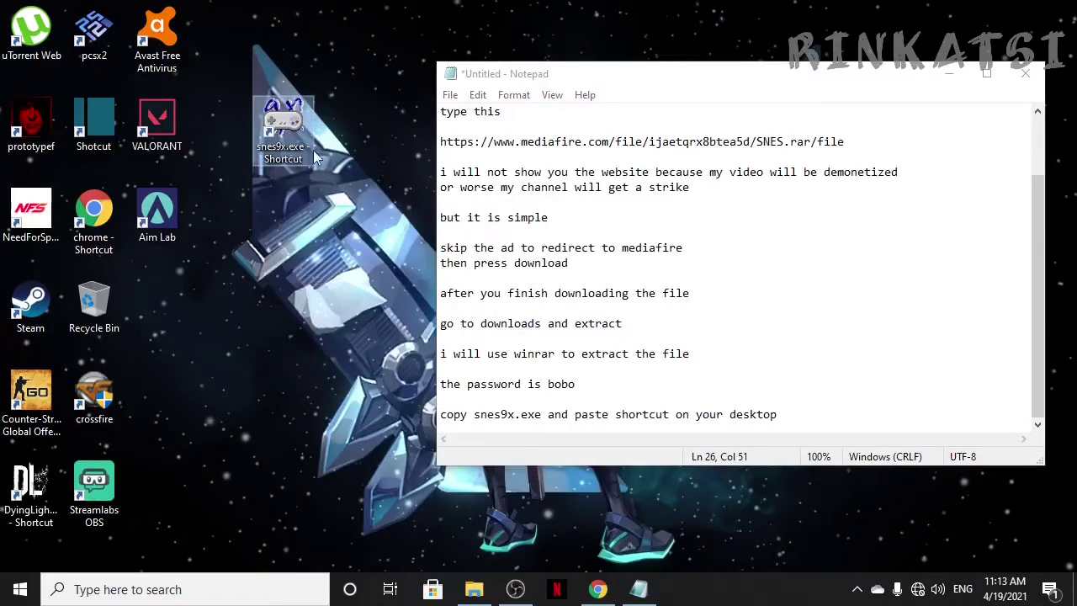
{"action": "left_click_drag", "start_coordinate": [294, 126], "coordinate": [179, 296]}
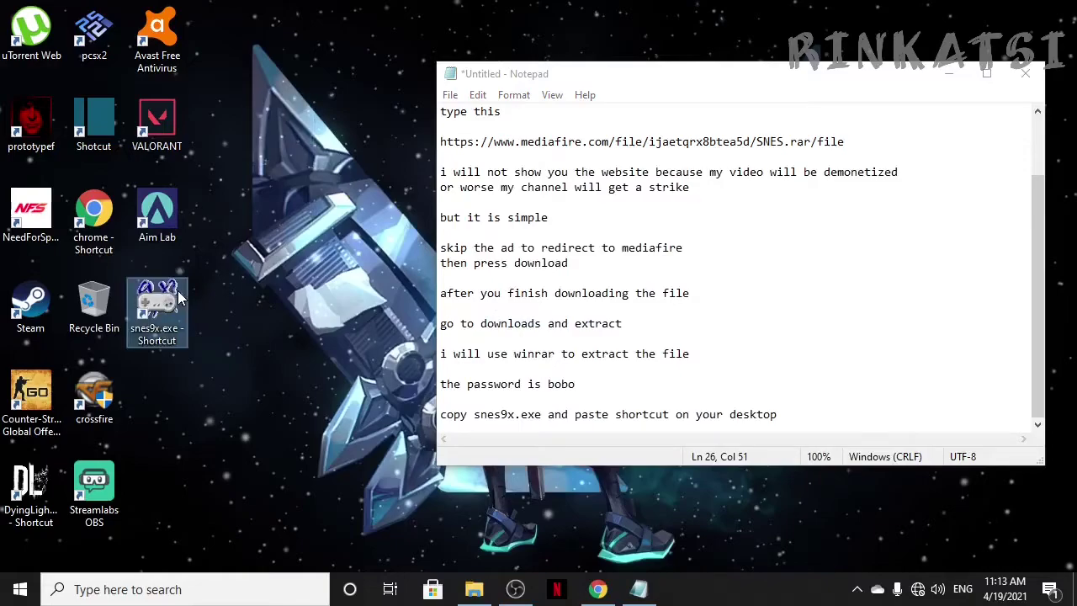
Step: Add 'there's nothing much to change in the settings' and 'just the full screen and button mapping'
{"action": "left_click", "coordinate": [805, 418]}
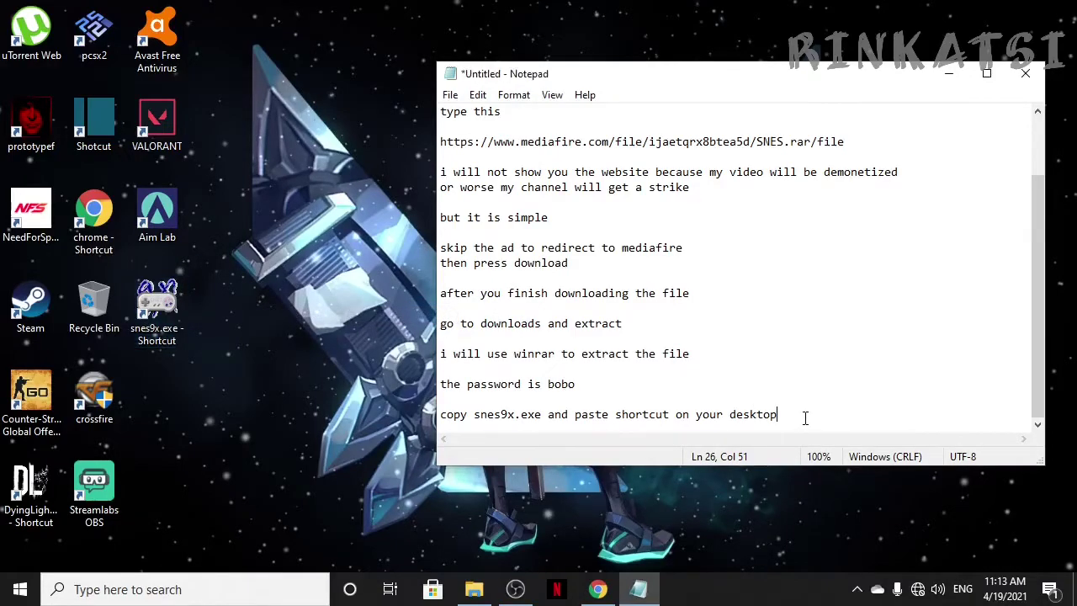
{"action": "key", "text": "Return"}
{"action": "key", "text": "Return"}
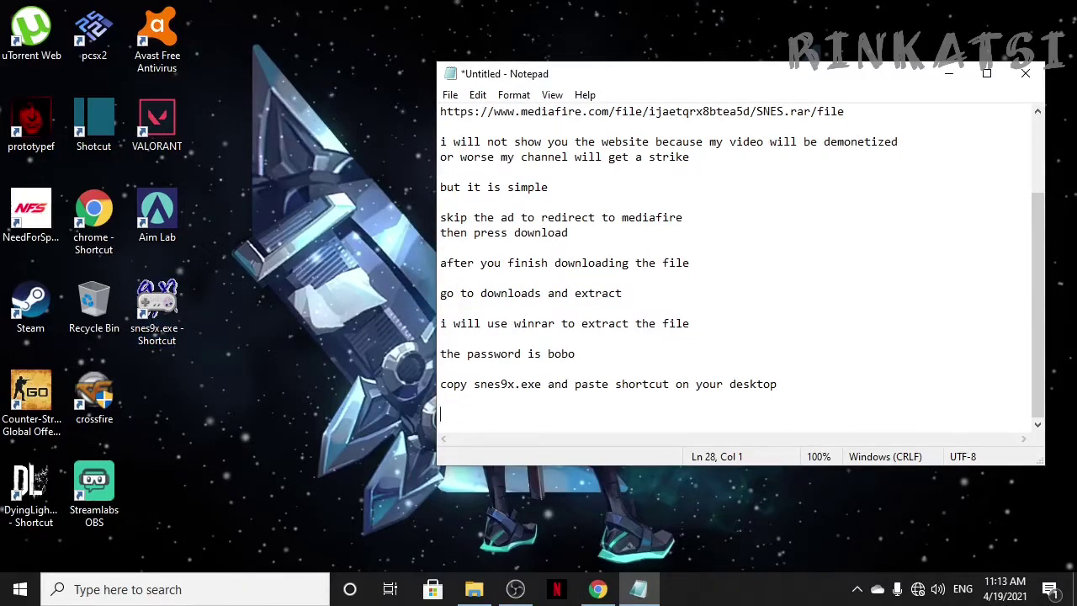
{"action": "type", "text": "so"}
{"action": "key", "text": "BackSpace"}
{"action": "key", "text": "BackSpace"}
{"action": "type", "text": "there's nothing much"}
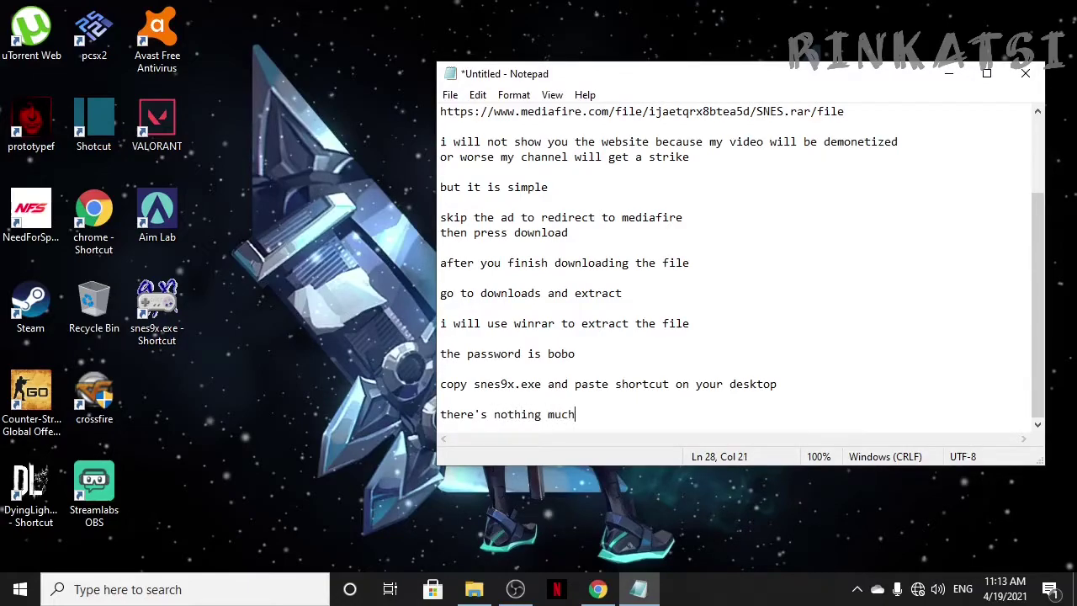
{"action": "type", "text": " to change in the settings"}
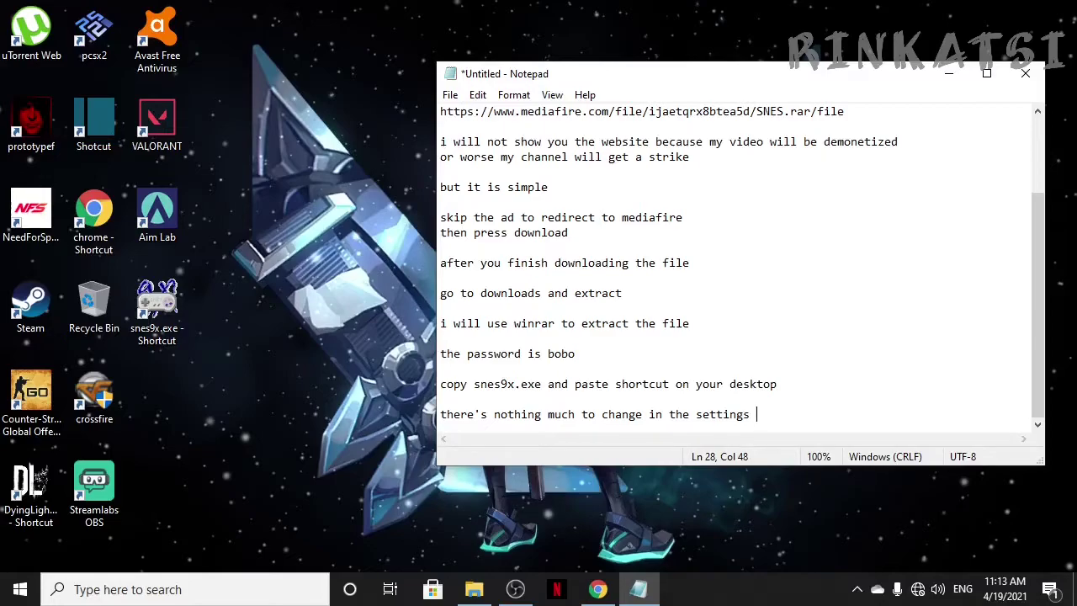
{"action": "key", "text": "Return"}
{"action": "key", "text": "Return"}
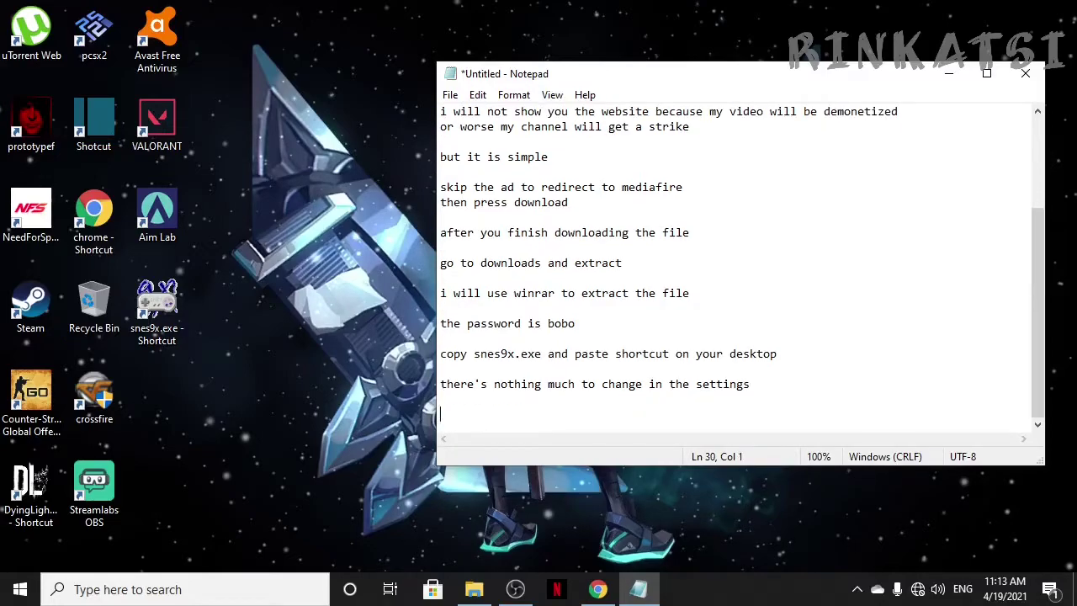
{"action": "type", "text": "just the full scree"}
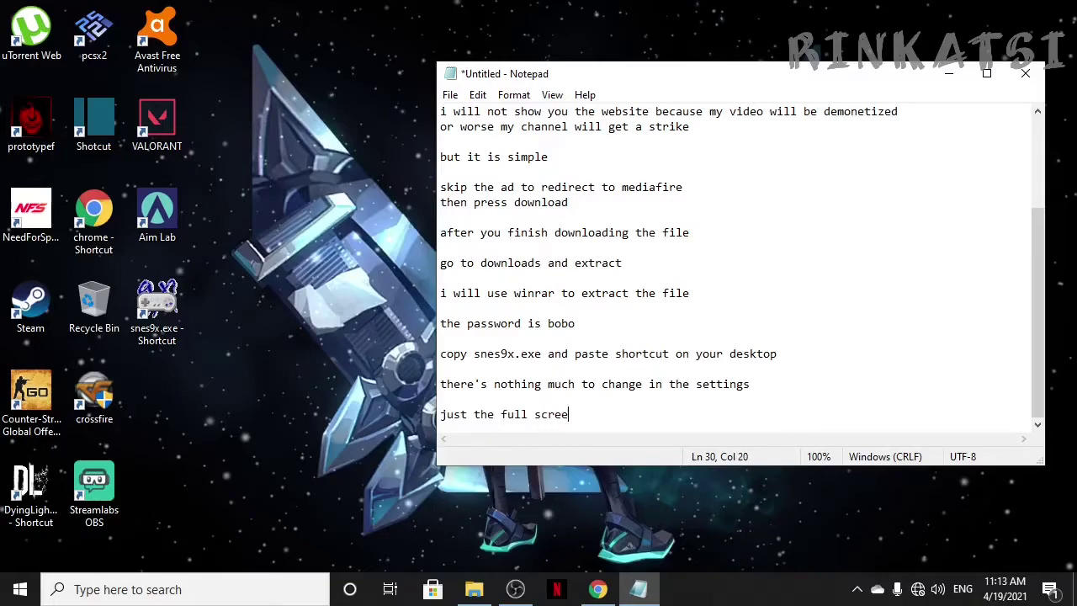
{"action": "type", "text": "n and button mapping"}
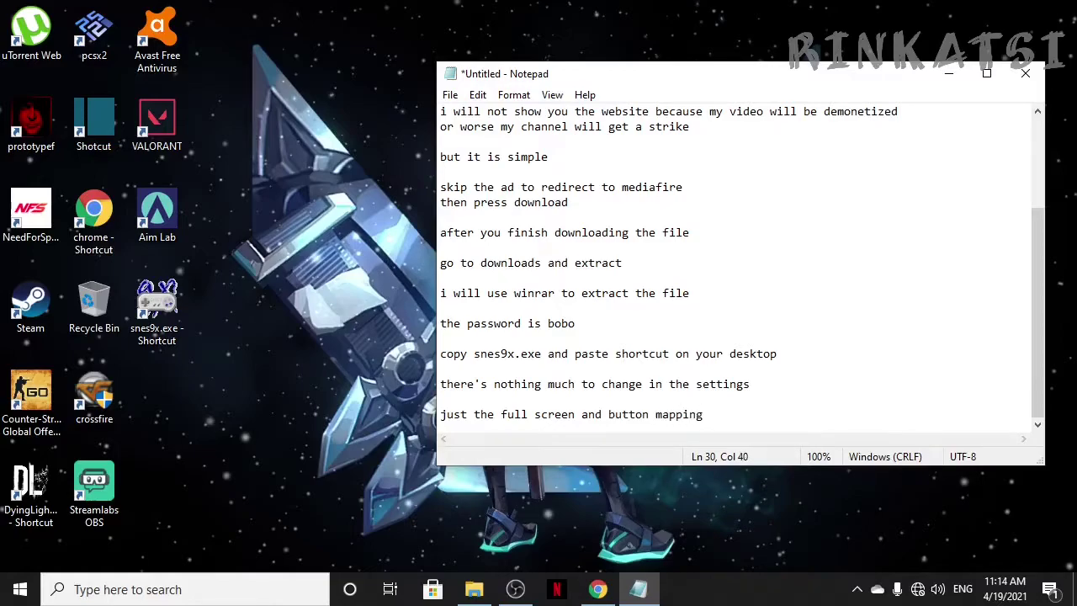
{"action": "key", "text": "Return"}
{"action": "key", "text": "Return"}
{"action": "left_click", "coordinate": [160, 318]}
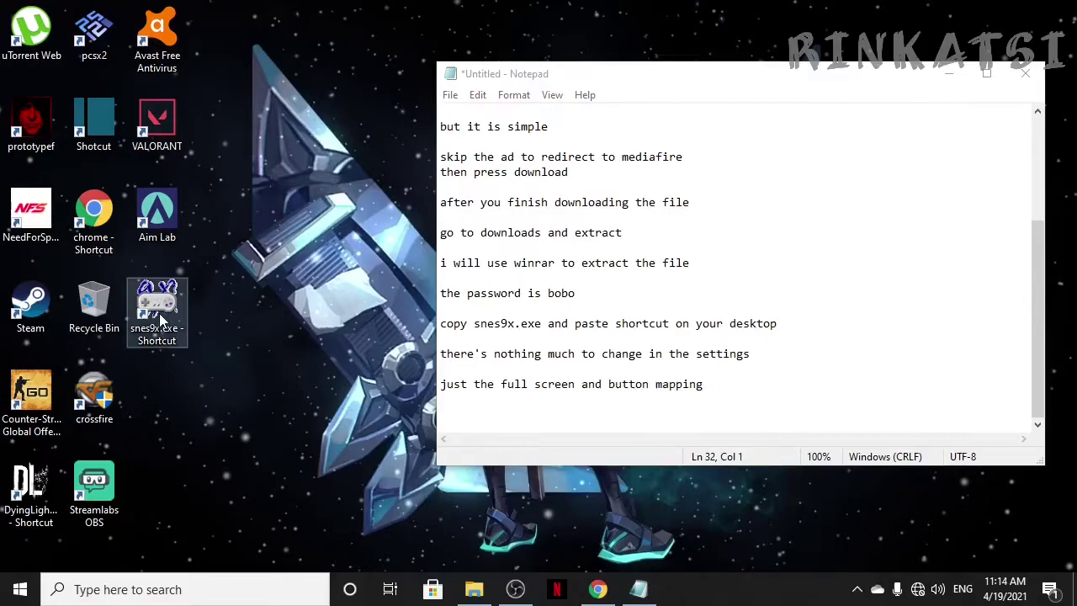
Step: Launch Snes9x from the desktop shortcut and add 'to full screen' and 'go to video' to the notes
{"action": "double_click", "coordinate": [160, 318]}
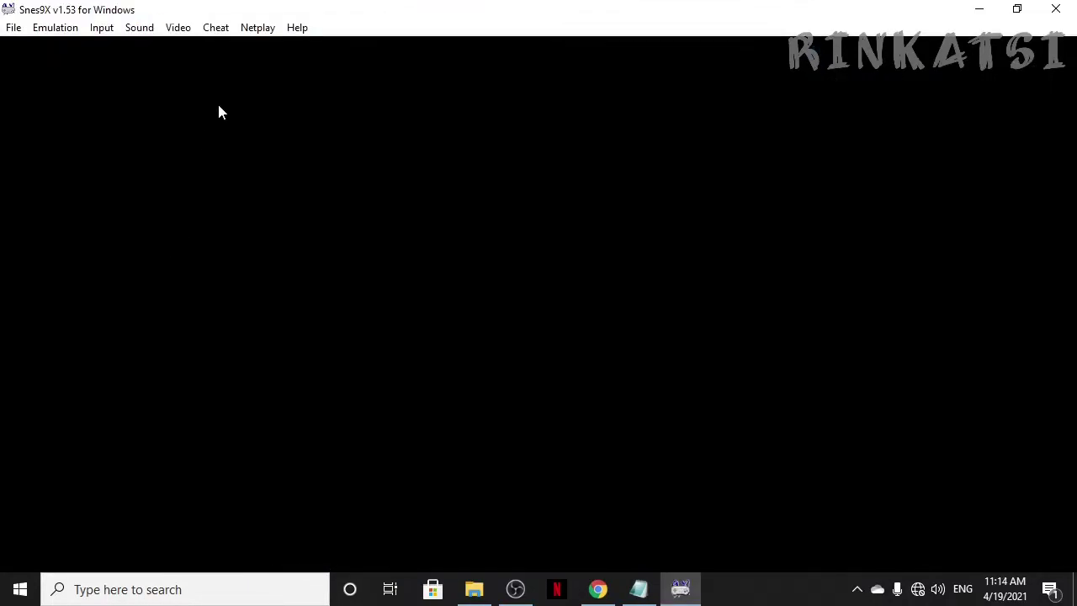
{"action": "left_click", "coordinate": [645, 589]}
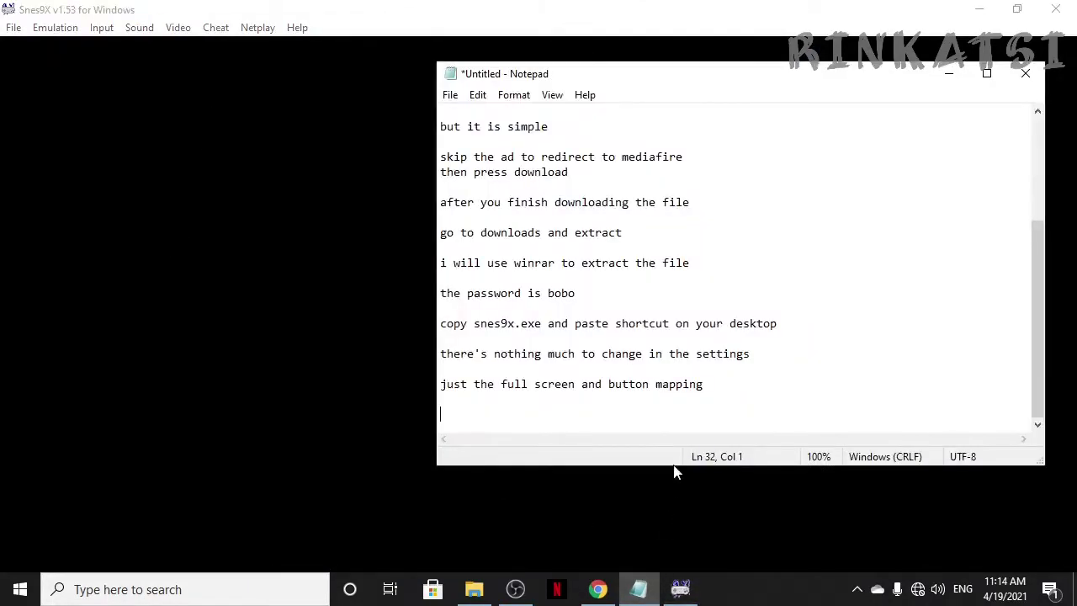
{"action": "type", "text": "to full screen"}
{"action": "key", "text": "Return"}
{"action": "key", "text": "Return"}
{"action": "type", "text": "go"}
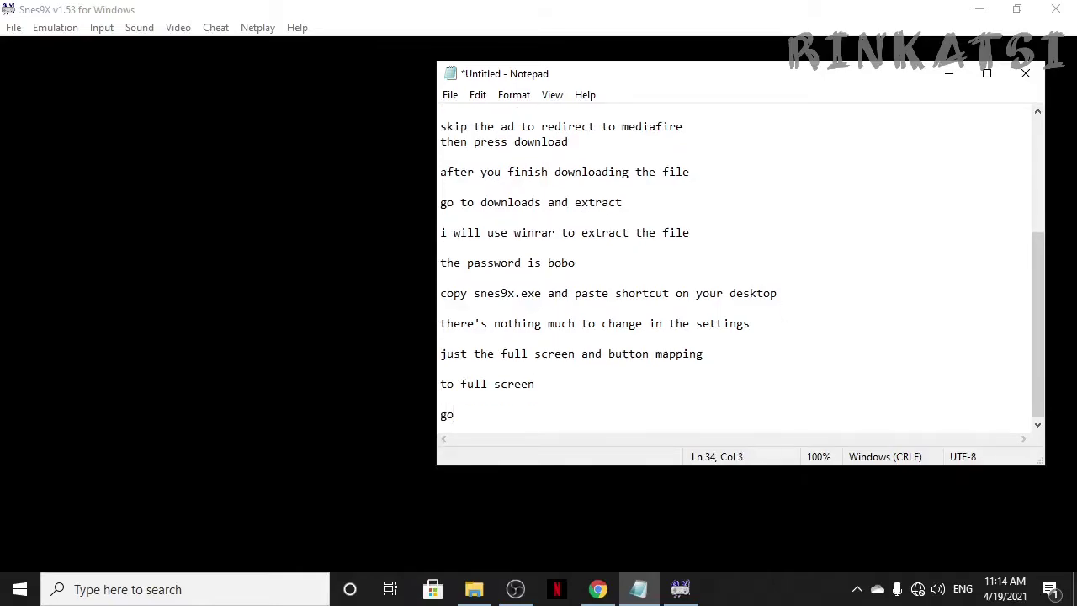
{"action": "type", "text": " to video"}
Step: Switch Snes9x to full screen using Video > Full Screen
{"action": "left_click", "coordinate": [361, 262]}
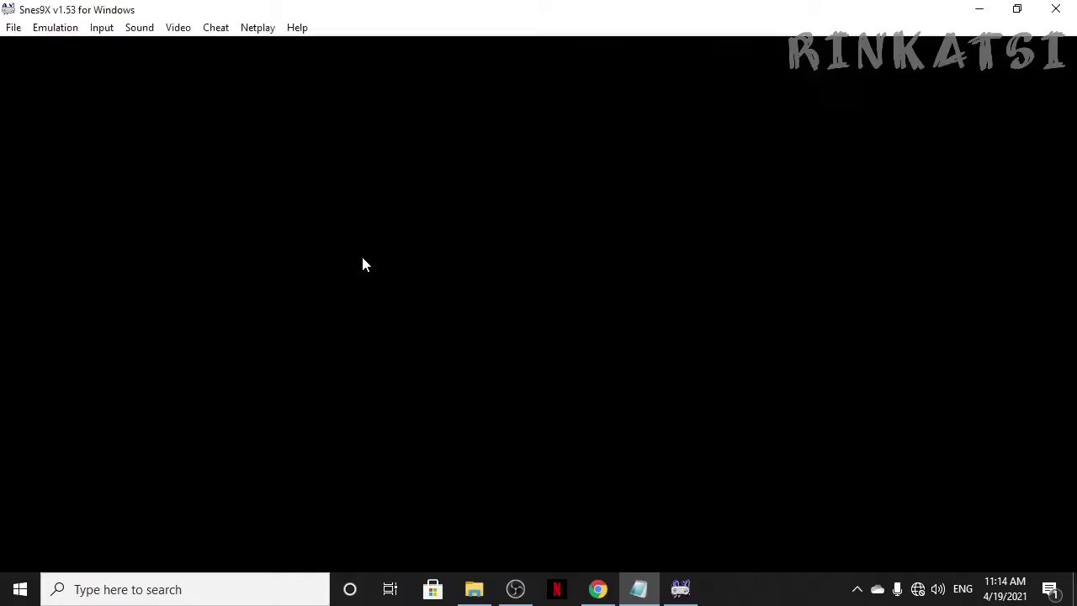
{"action": "left_click", "coordinate": [182, 34]}
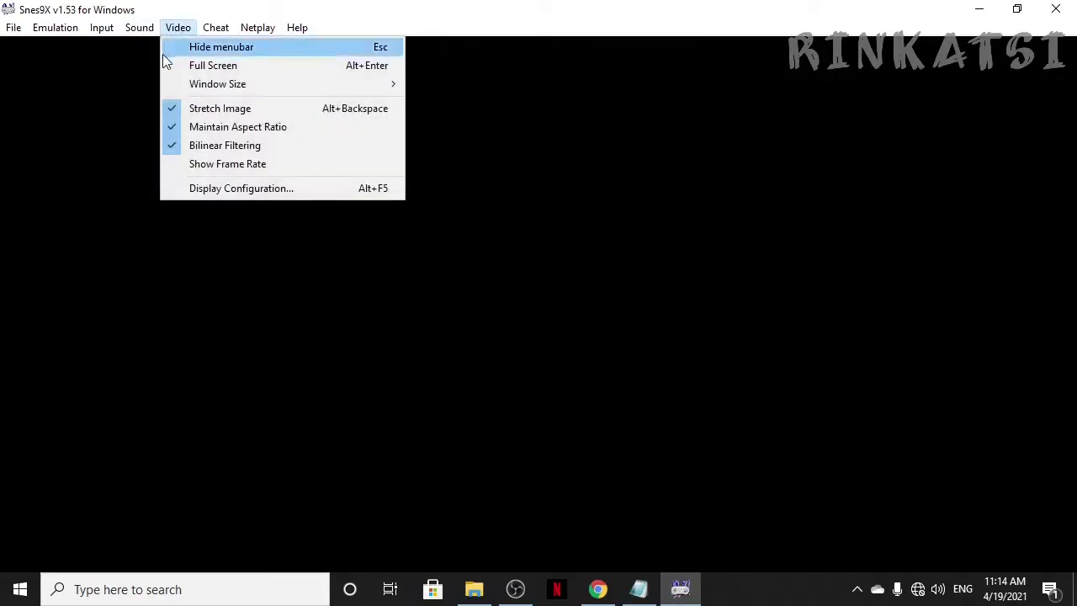
{"action": "left_click", "coordinate": [233, 67]}
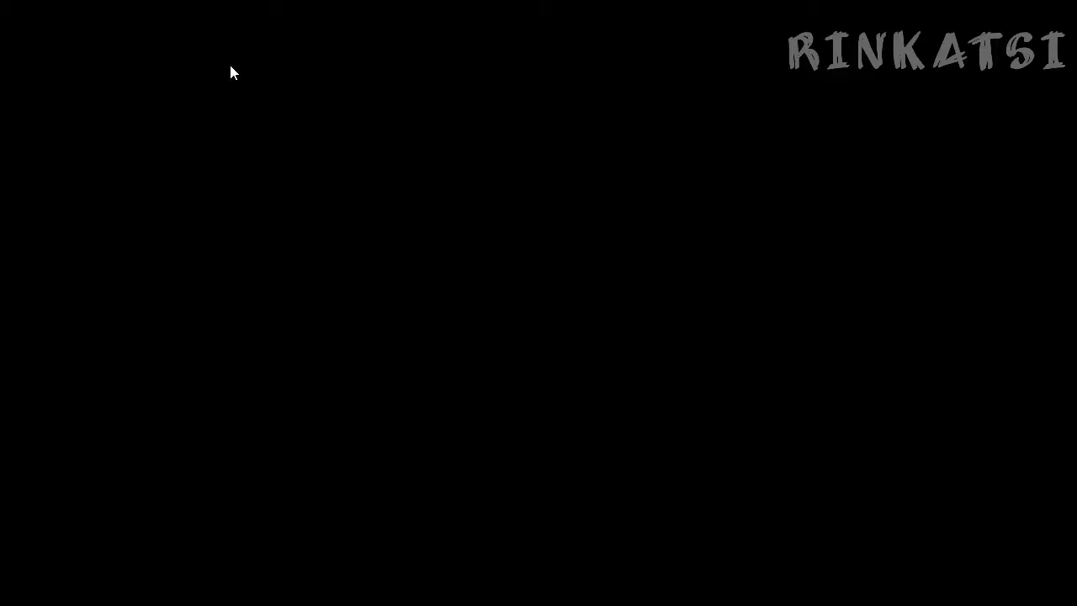
{"action": "key", "text": "alt+Tab"}
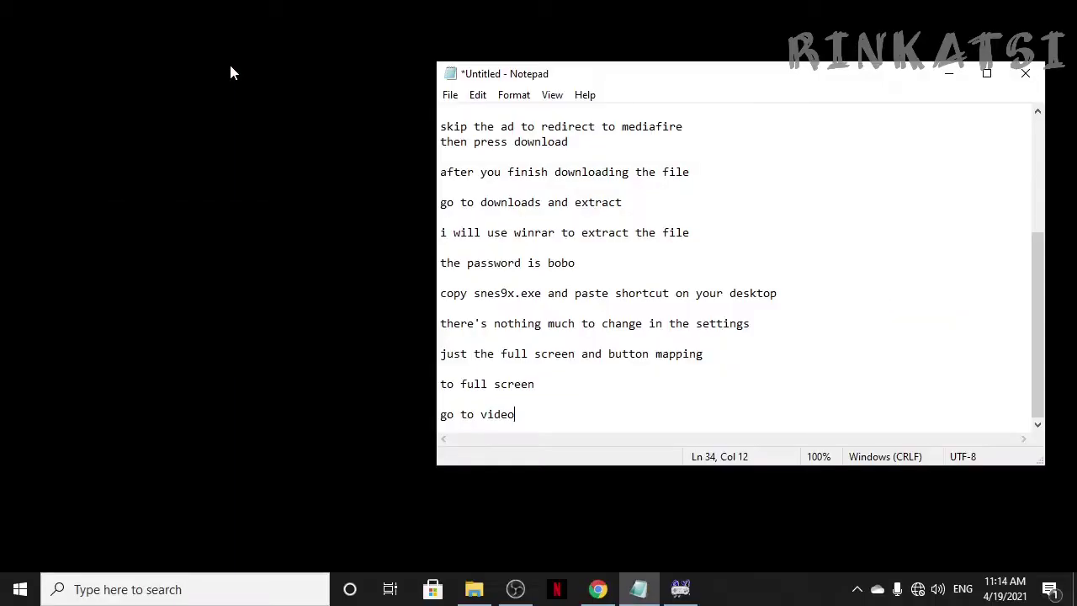
Step: Add the note 'to show the menu bar press esc on your keyboard', checking Esc in the emulator
{"action": "key", "text": "Return"}
{"action": "key", "text": "Return"}
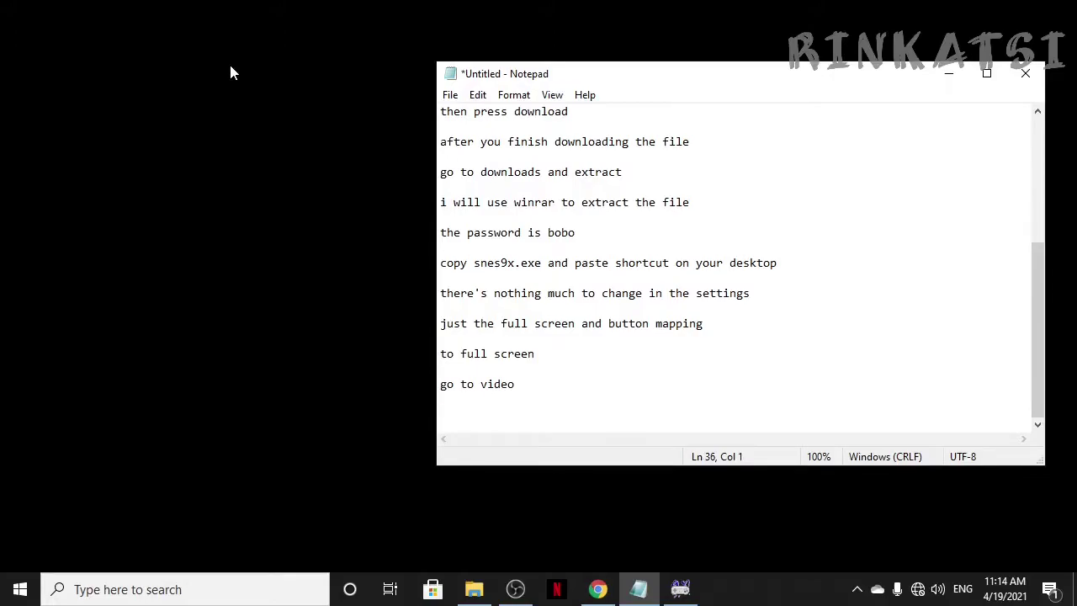
{"action": "type", "text": "to show the menu bar"}
{"action": "key", "text": "Return"}
{"action": "type", "text": "pre"}
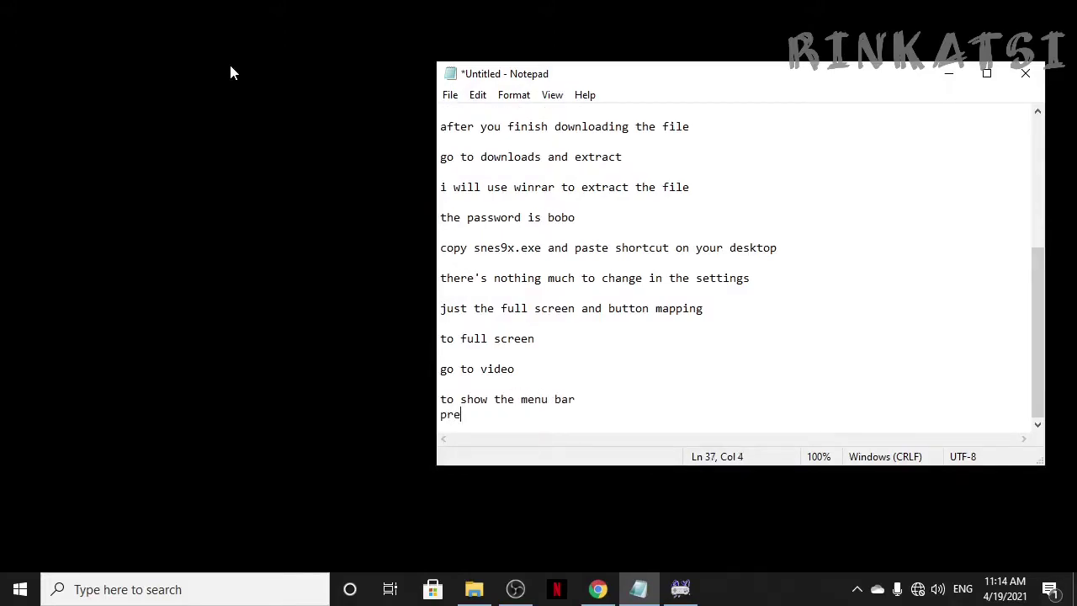
{"action": "type", "text": "ss esc"}
{"action": "key", "text": "alt+Tab"}
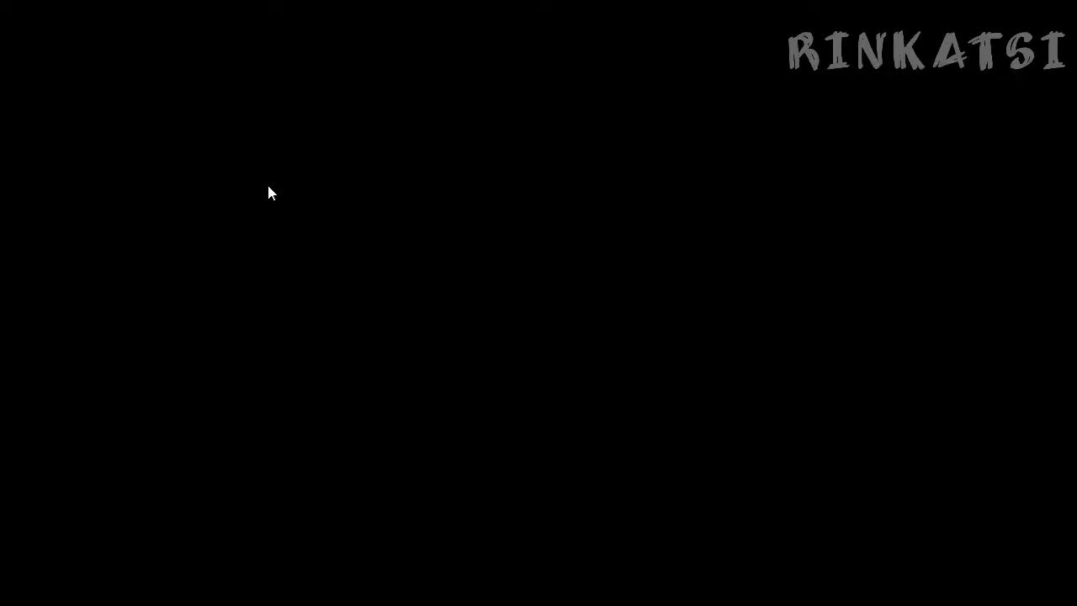
{"action": "key", "text": "alt+Tab"}
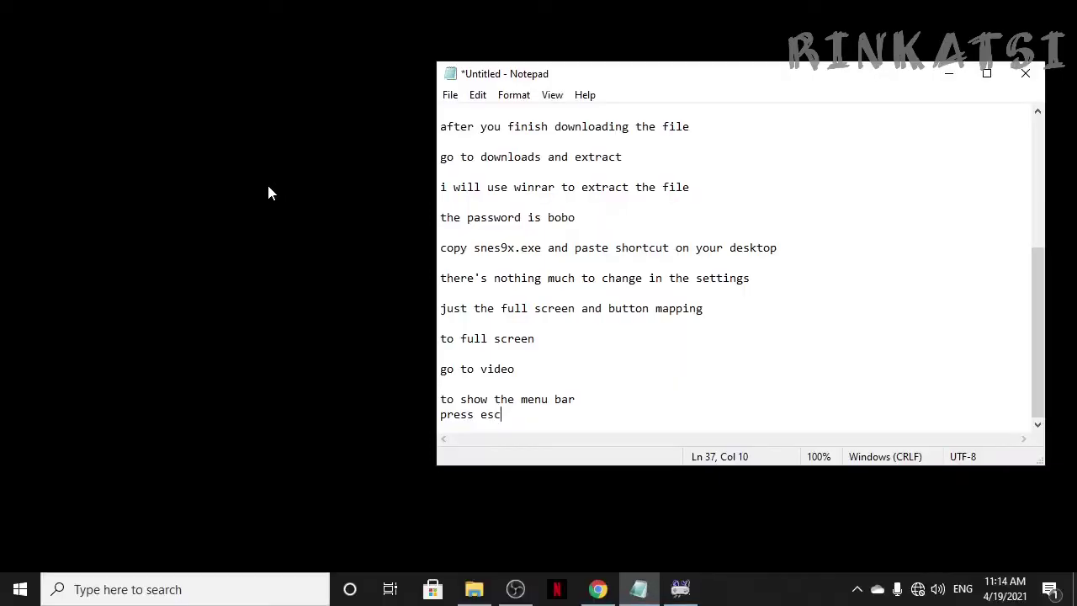
{"action": "type", "text": "on your keyboard"}
{"action": "key", "text": "alt+Tab"}
{"action": "key", "text": "Escape"}
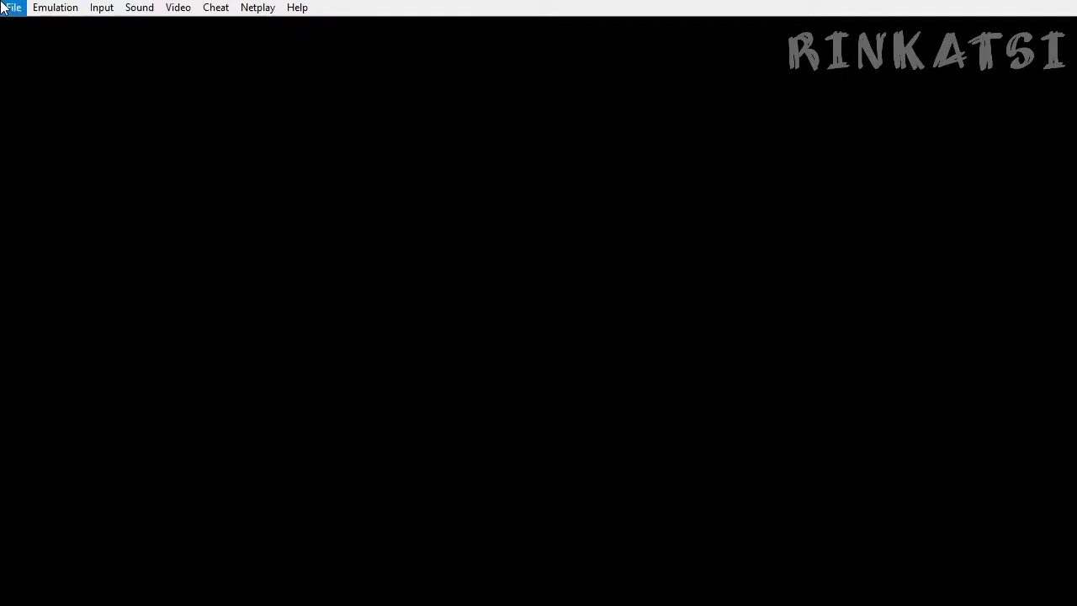
{"action": "key", "text": "alt"}
Step: Add the lines 'for button mapping' and 'go to input' to the notes
{"action": "key", "text": "alt+Tab"}
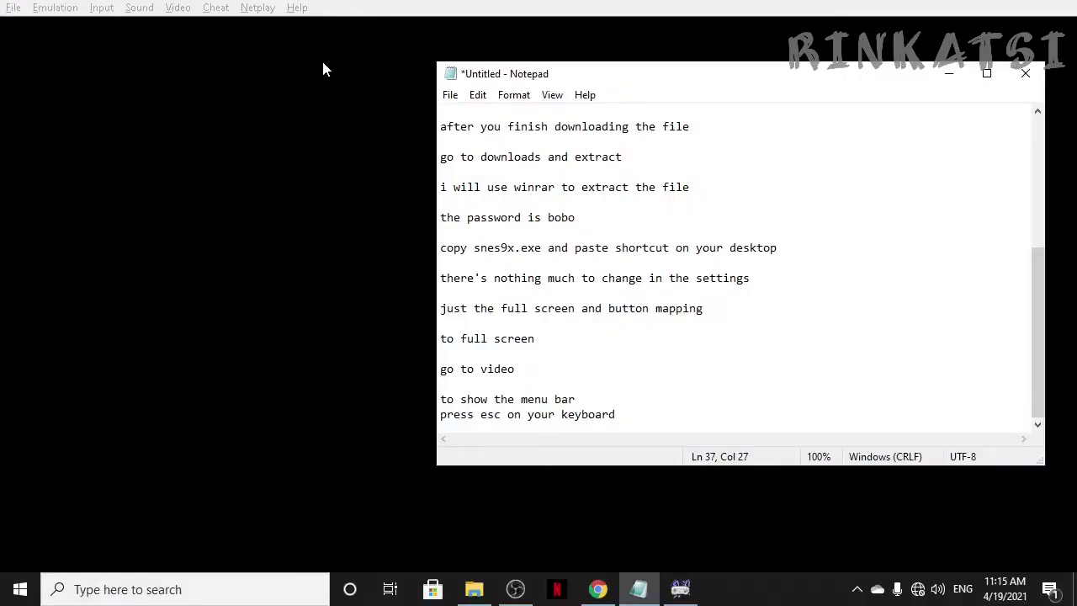
{"action": "key", "text": "Return"}
{"action": "key", "text": "Return"}
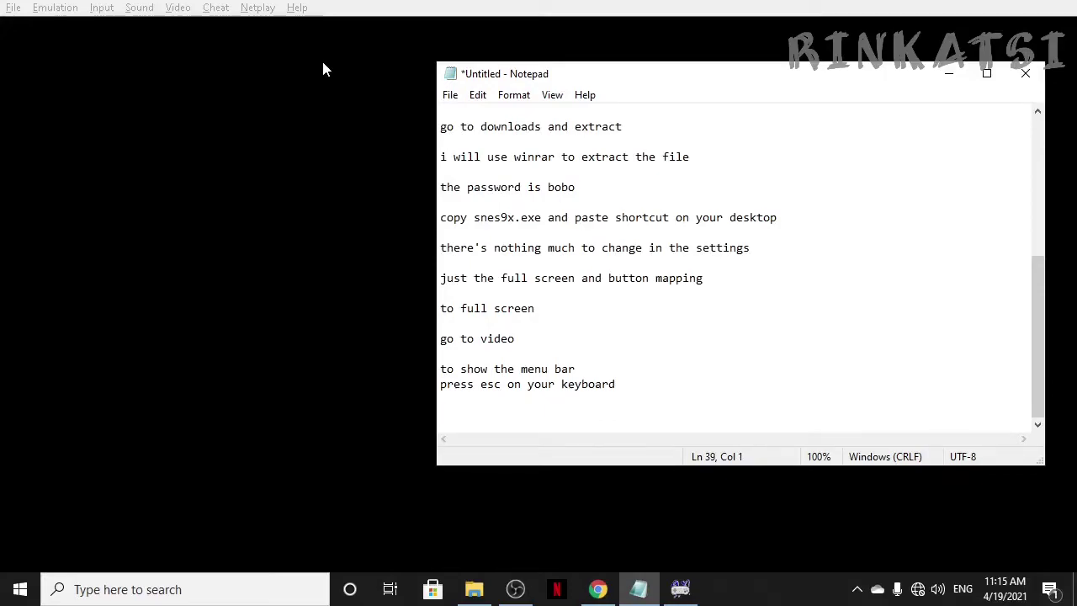
{"action": "type", "text": "for bu"}
{"action": "type", "text": "tton mapping"}
{"action": "key", "text": "Return"}
{"action": "key", "text": "Return"}
{"action": "type", "text": "g"}
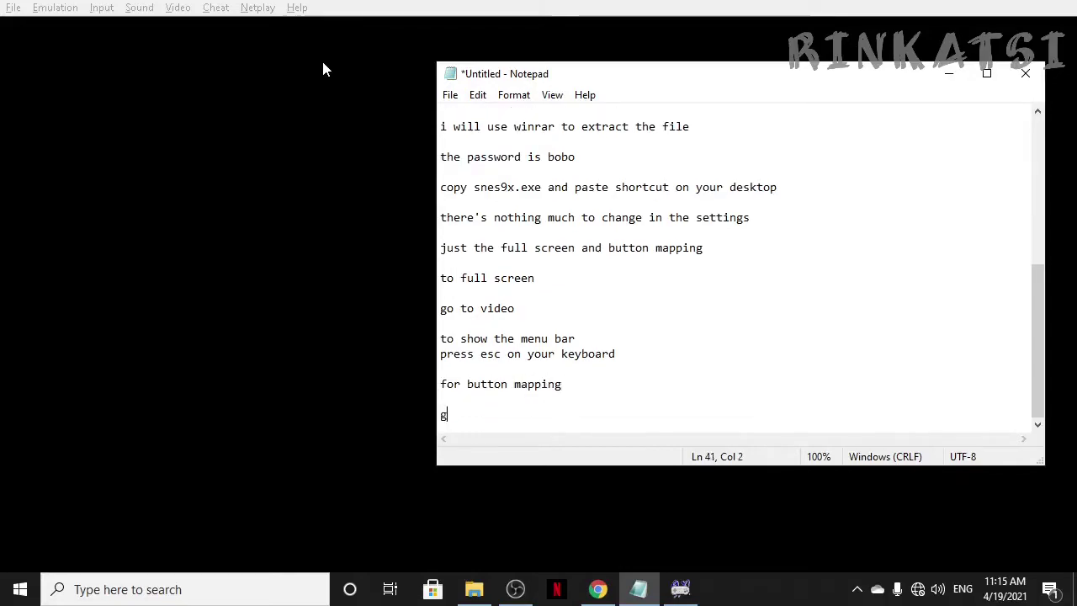
{"action": "type", "text": "o to input"}
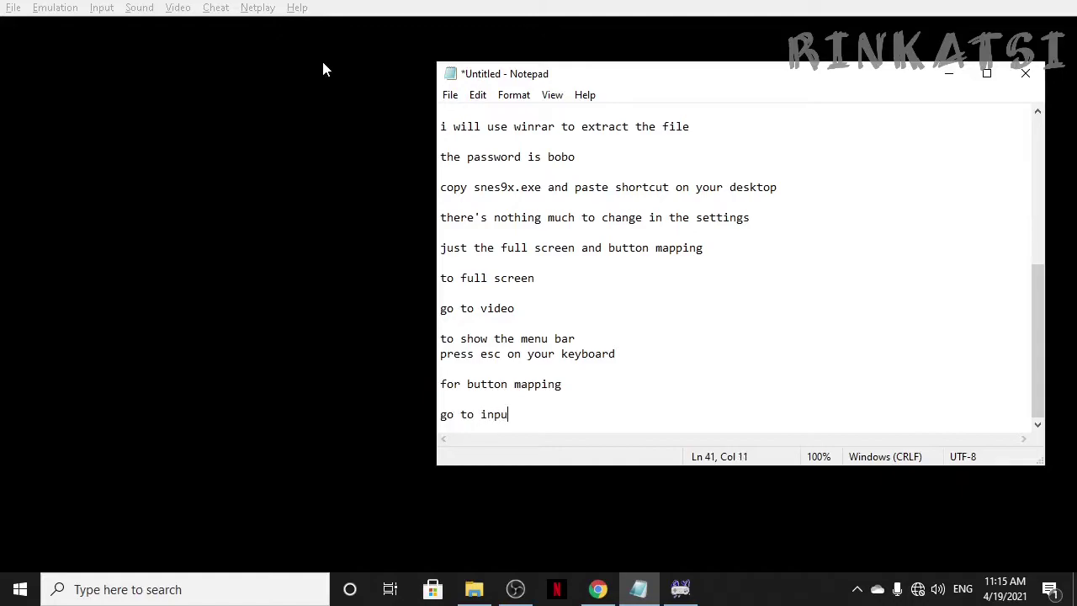
Step: Open Snes9x's Input Configuration and keep Joypad #1 selected as the controller
{"action": "left_click", "coordinate": [258, 134]}
{"action": "left_click", "coordinate": [109, 10]}
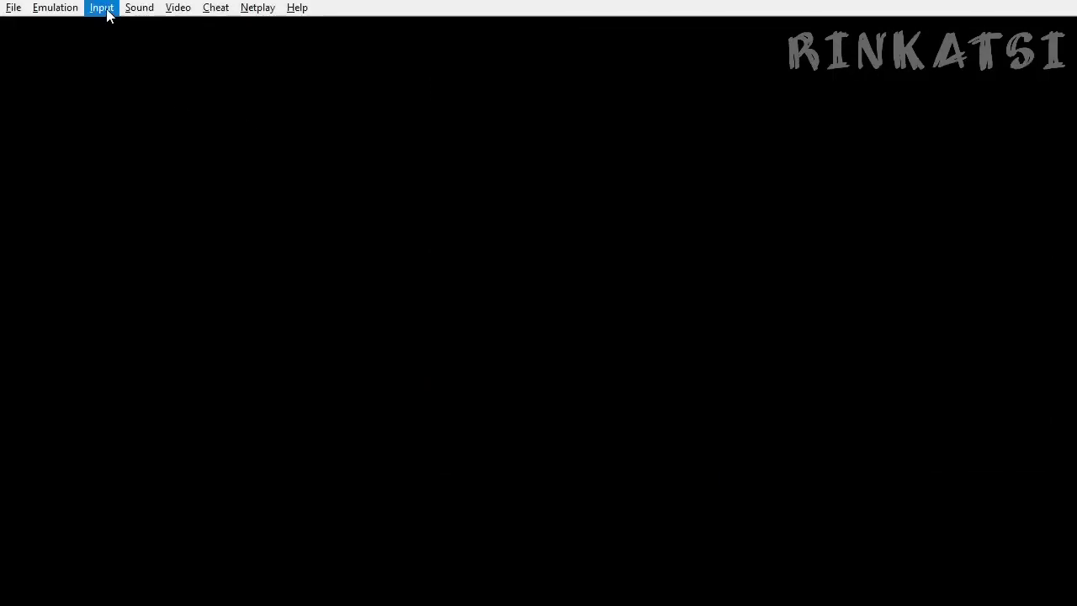
{"action": "mouse_move", "coordinate": [71, 10]}
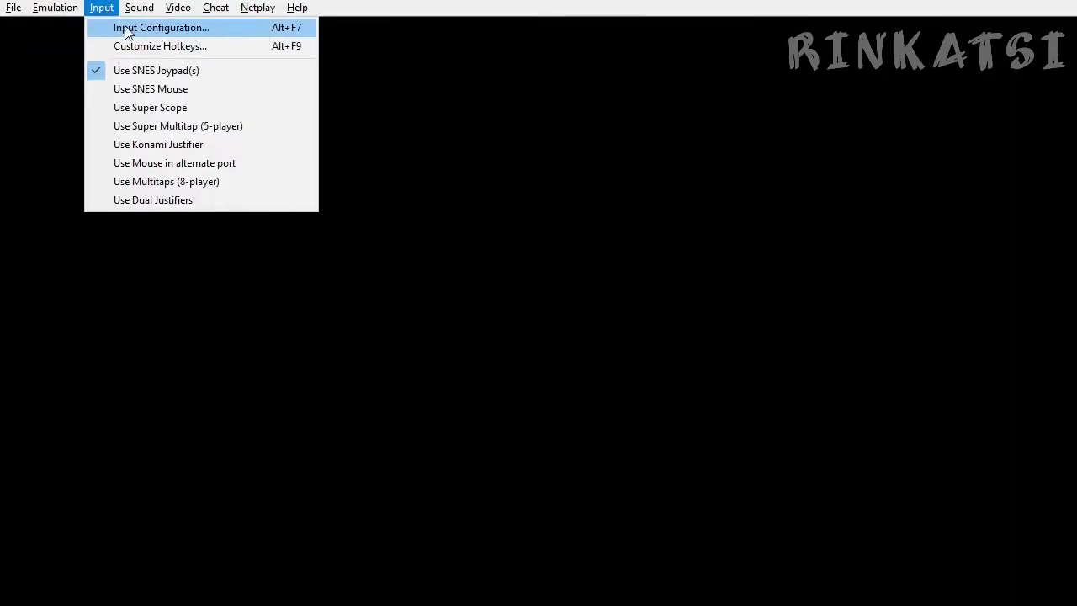
{"action": "left_click", "coordinate": [173, 28]}
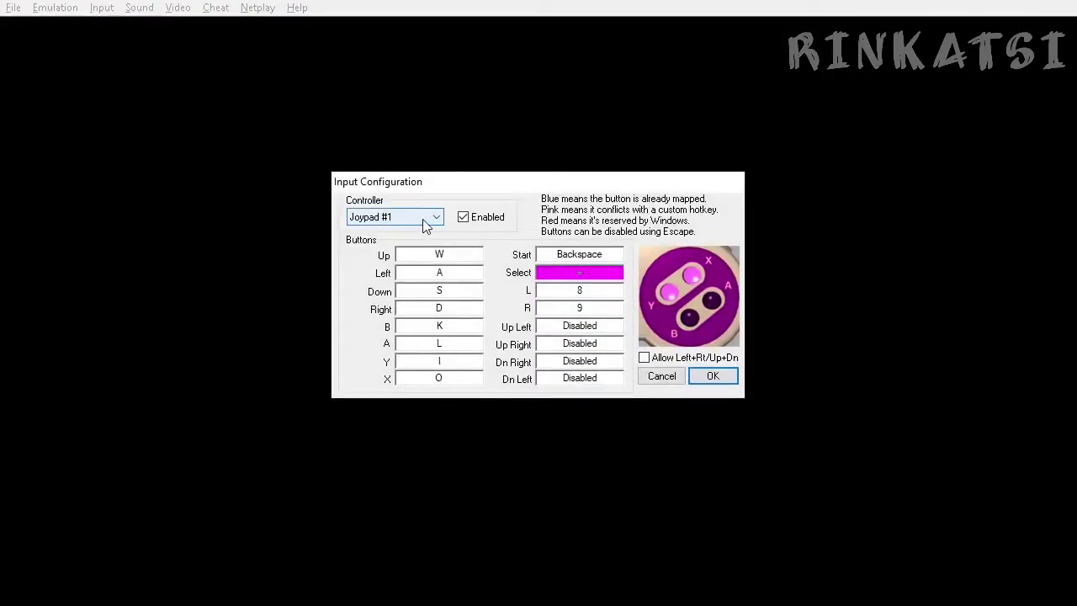
{"action": "left_click", "coordinate": [437, 218]}
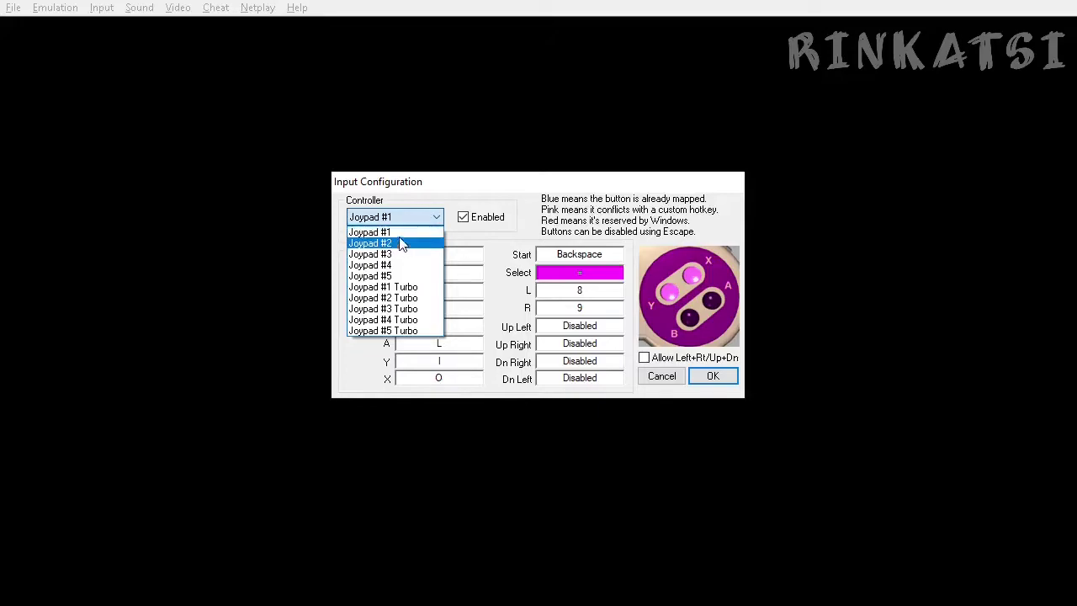
{"action": "left_click", "coordinate": [402, 236]}
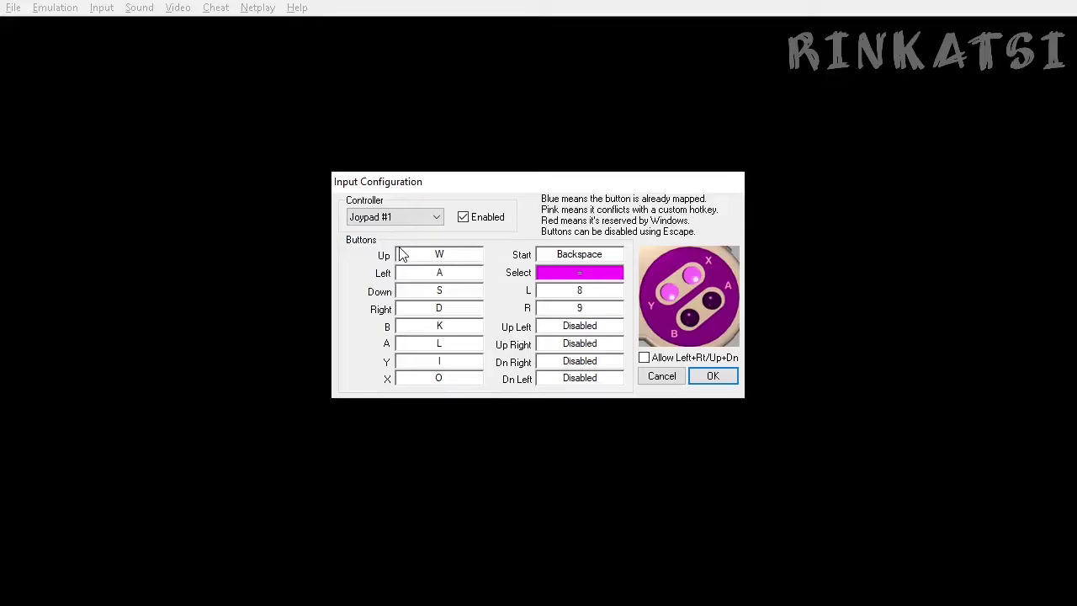
Step: Add the note 'its up to you what you want to put on the controls' after a blank line
{"action": "key", "text": "alt+Tab"}
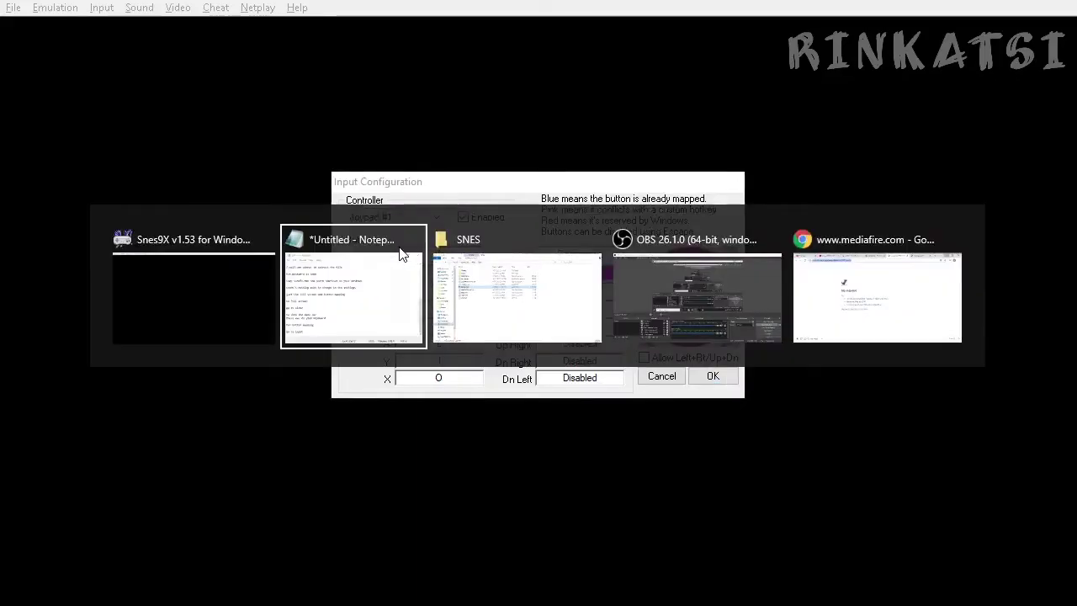
{"action": "key", "text": "Return"}
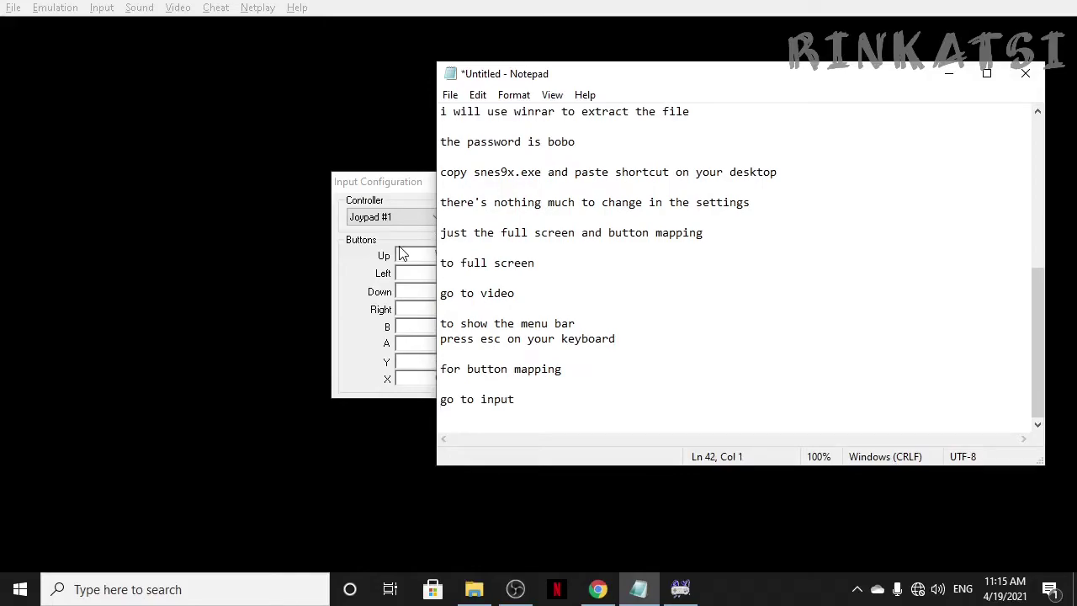
{"action": "key", "text": "Return"}
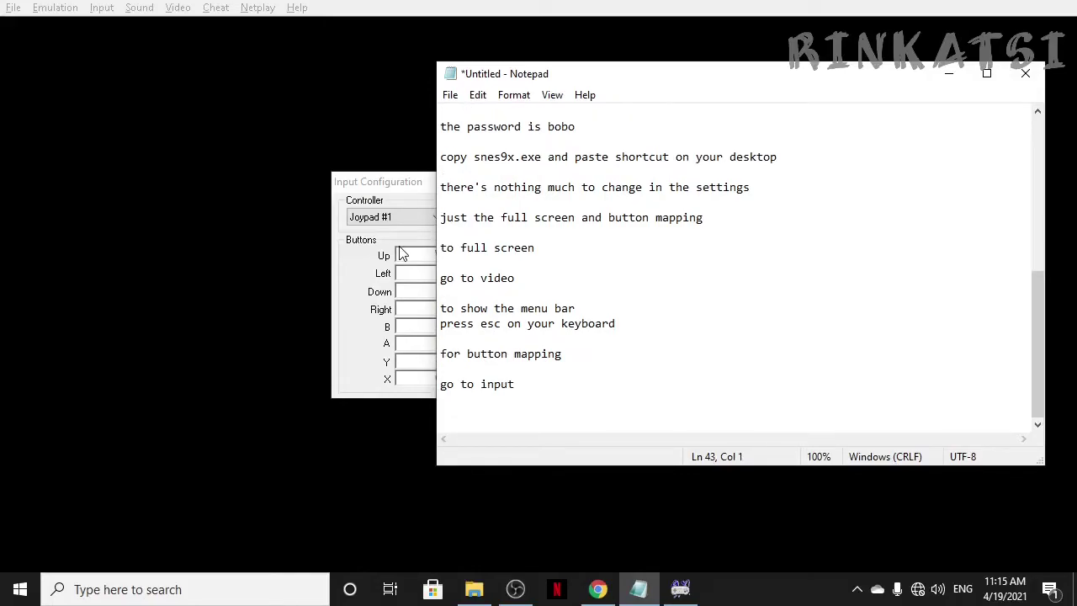
{"action": "type", "text": "its up to you what you w"}
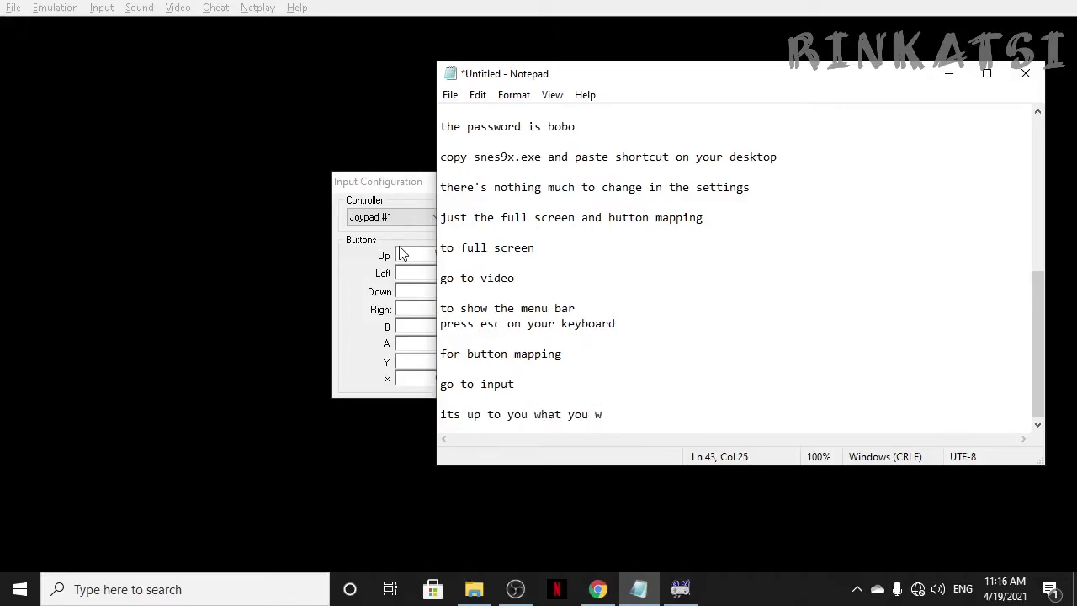
{"action": "type", "text": "ant to put on the controls"}
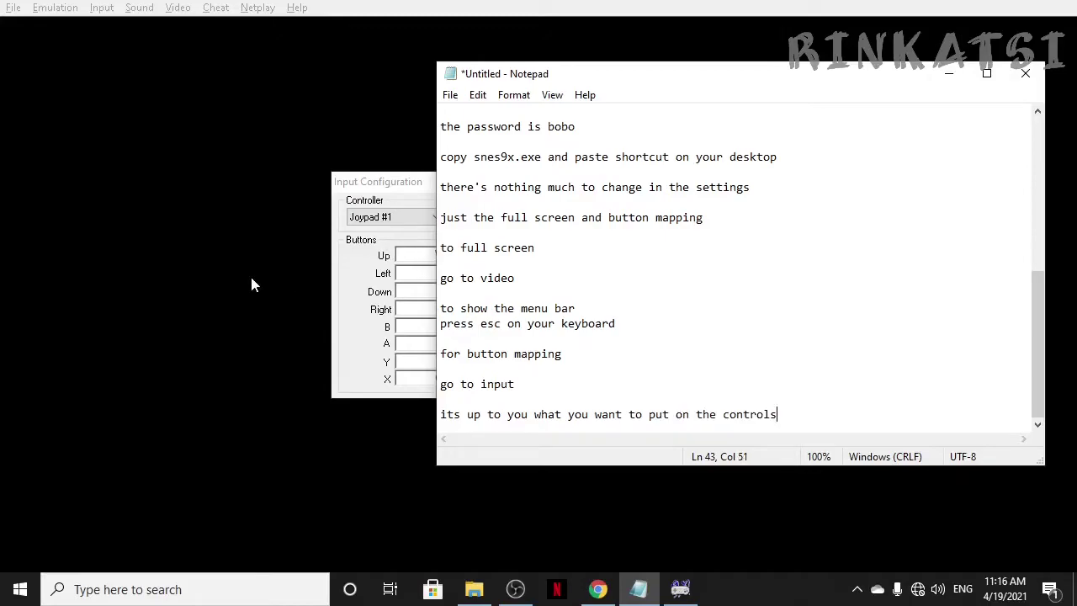
{"action": "key", "text": "alt+Tab"}
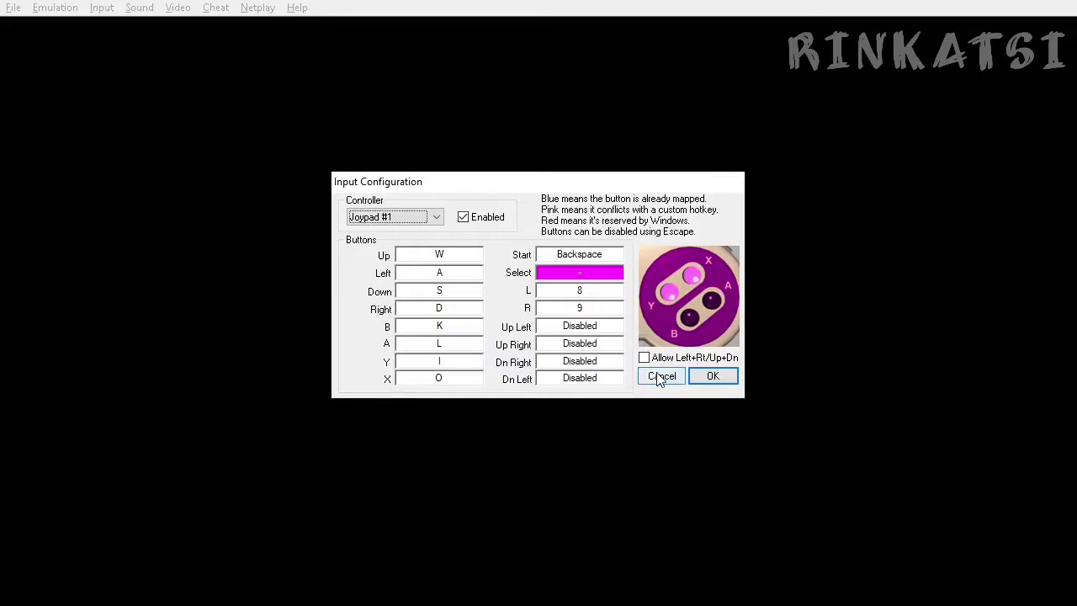
Step: Cancel Input Configuration and add the lines 'then finally to play the game' and 'you need roms'
{"action": "left_click", "coordinate": [658, 377]}
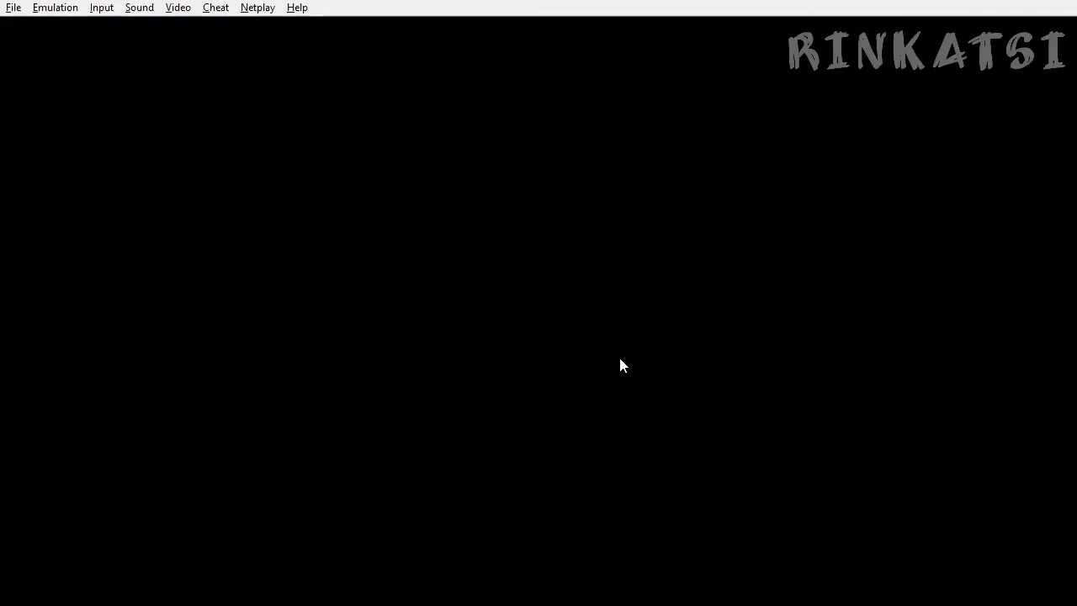
{"action": "key", "text": "alt+Tab"}
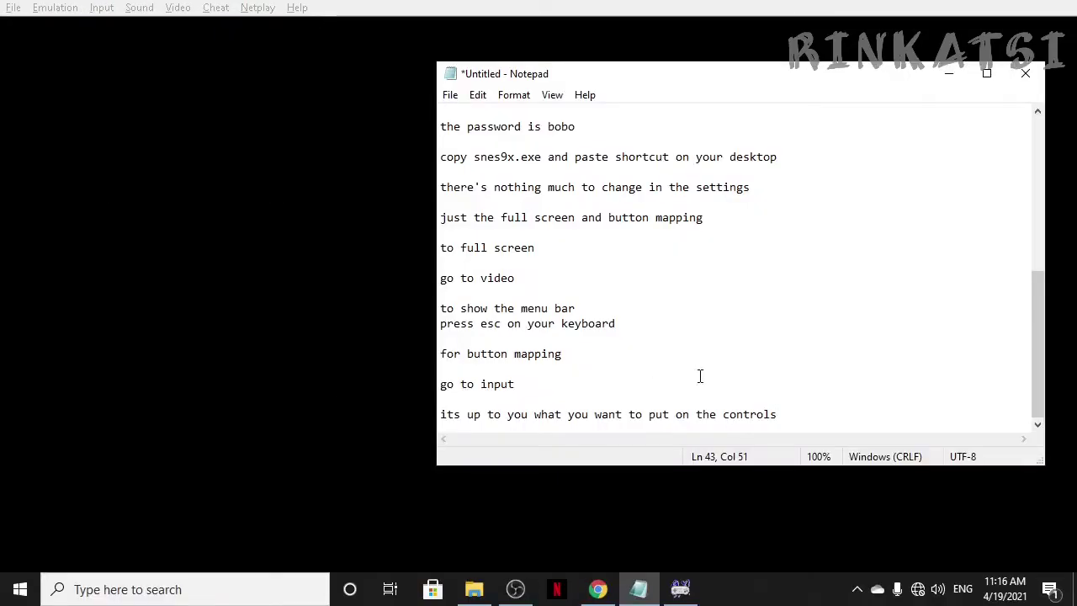
{"action": "key", "text": "Return"}
{"action": "key", "text": "Return"}
{"action": "key", "text": "Return"}
{"action": "type", "text": "then "}
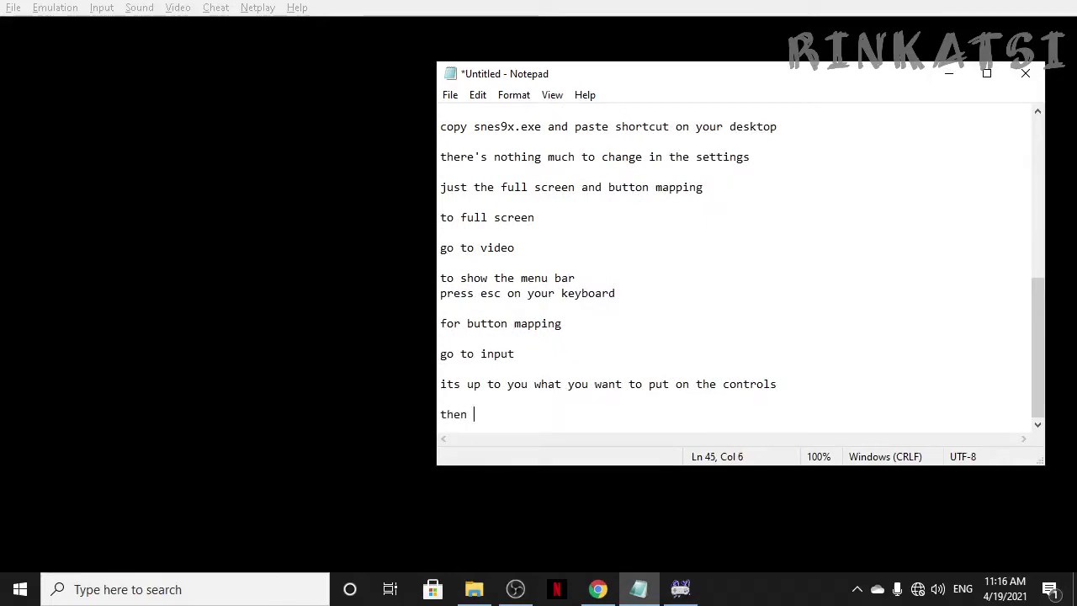
{"action": "type", "text": "finally to play"}
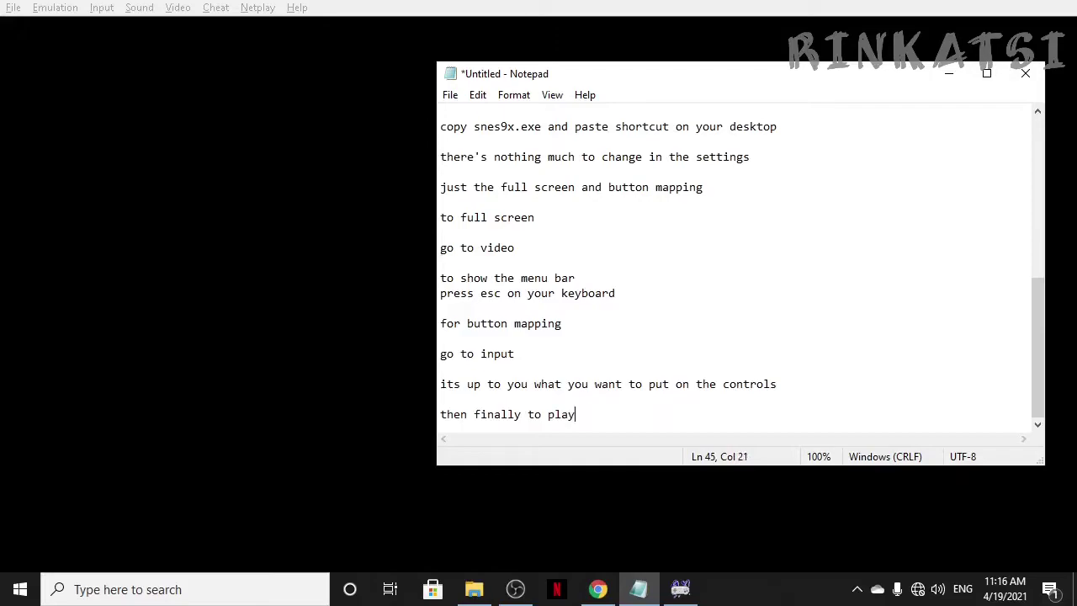
{"action": "type", "text": " the game"}
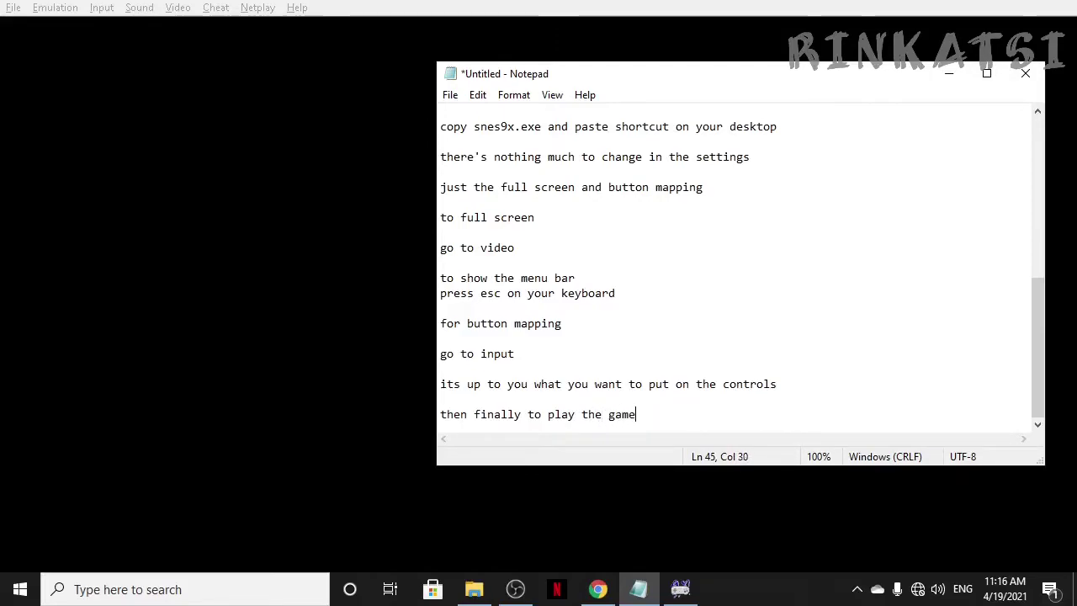
{"action": "key", "text": "Return"}
{"action": "key", "text": "Return"}
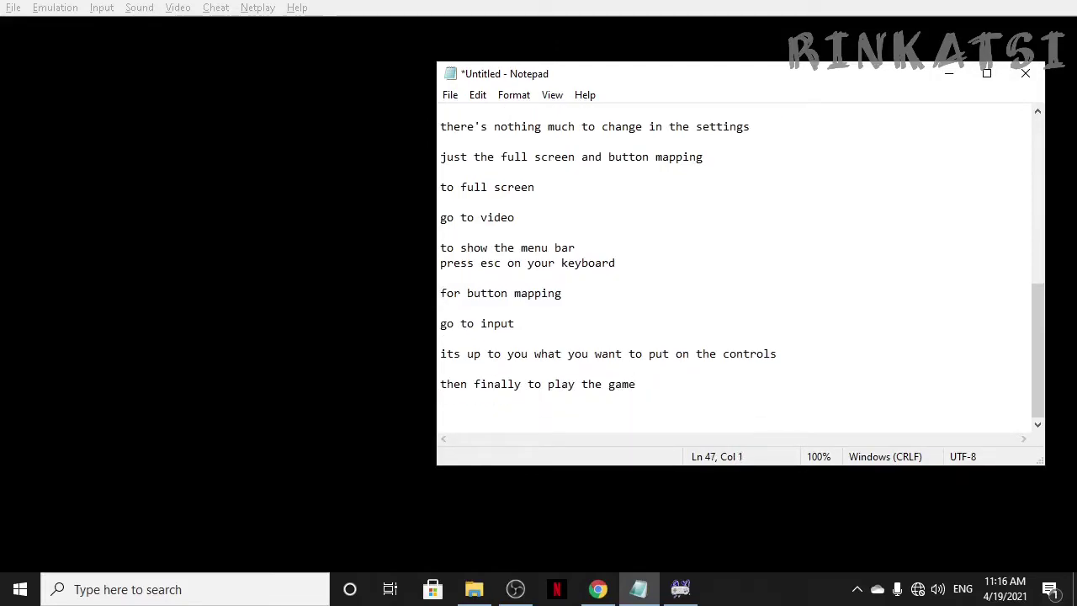
{"action": "type", "text": "you nee"}
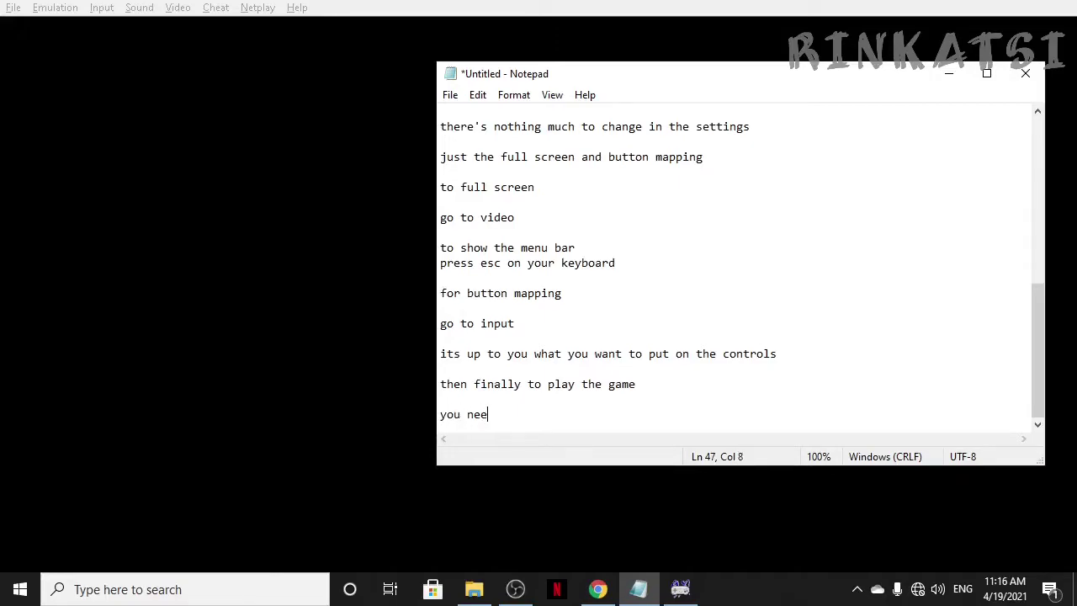
{"action": "type", "text": "d roms"}
Step: Add a line about websites where you can download snes games, then begin 'i have here'
{"action": "key", "text": "Return"}
{"action": "key", "text": "Return"}
{"action": "type", "text": "there's "}
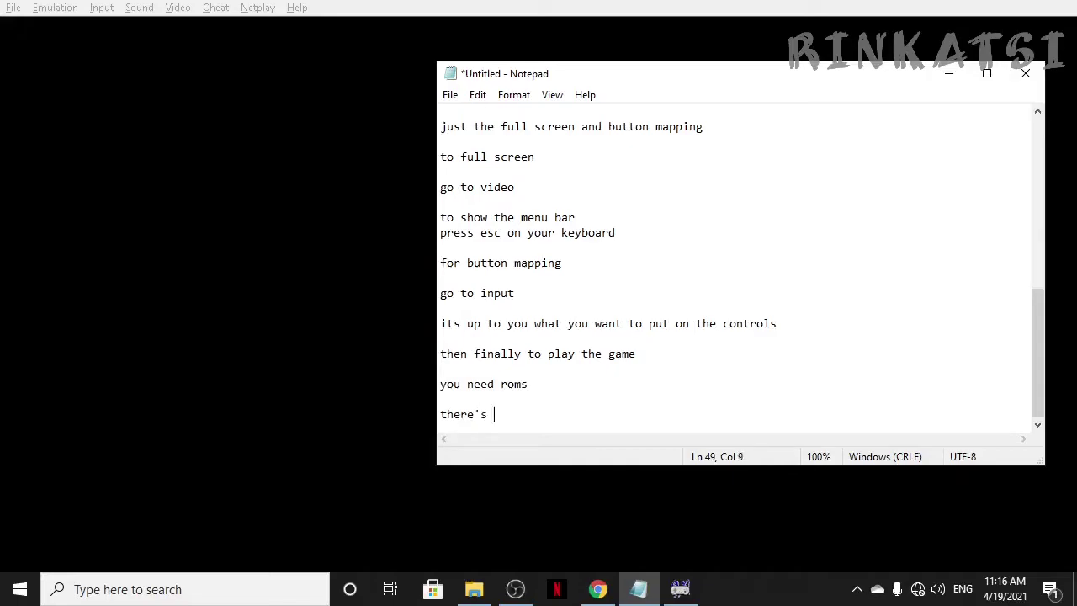
{"action": "type", "text": "a lot of websites that"}
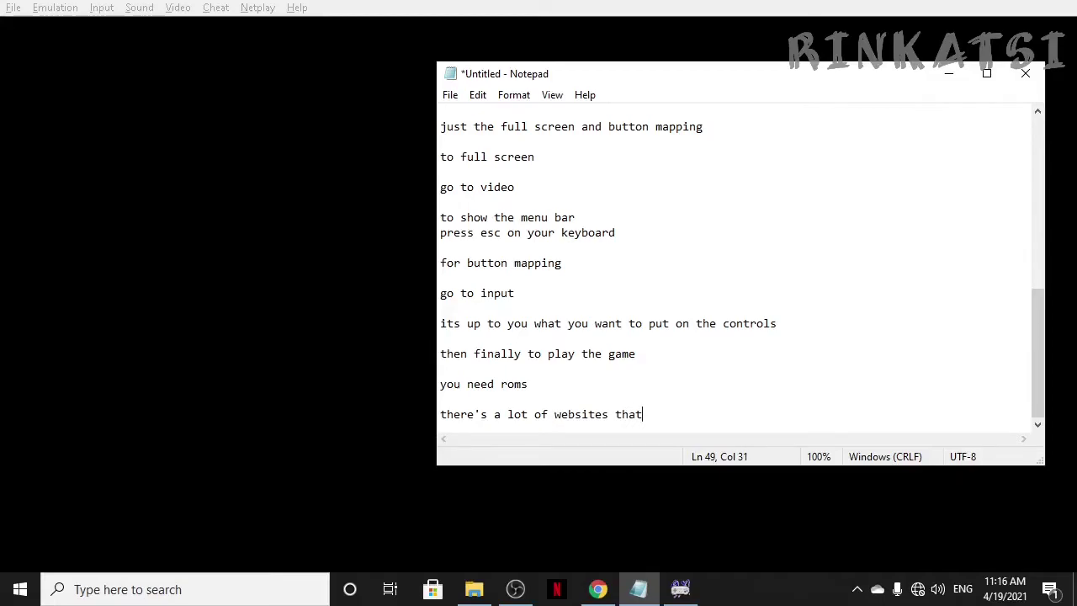
{"action": "key", "text": "BackSpace"}
{"action": "key", "text": "BackSpace"}
{"action": "key", "text": "BackSpace"}
{"action": "key", "text": "BackSpace"}
{"action": "type", "text": "where you can download snes"}
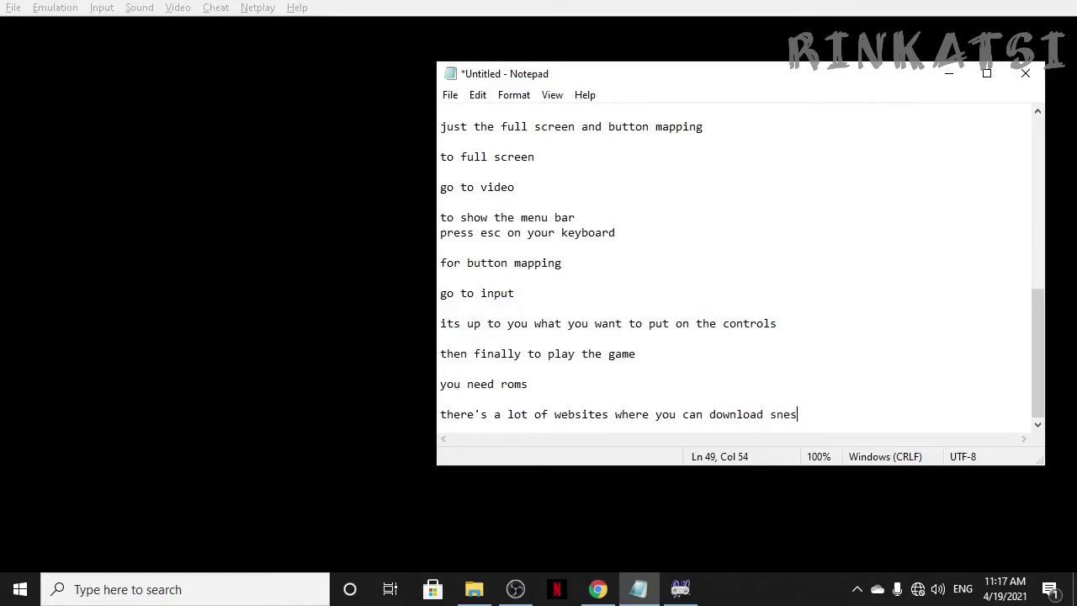
{"action": "type", "text": " games that you want"}
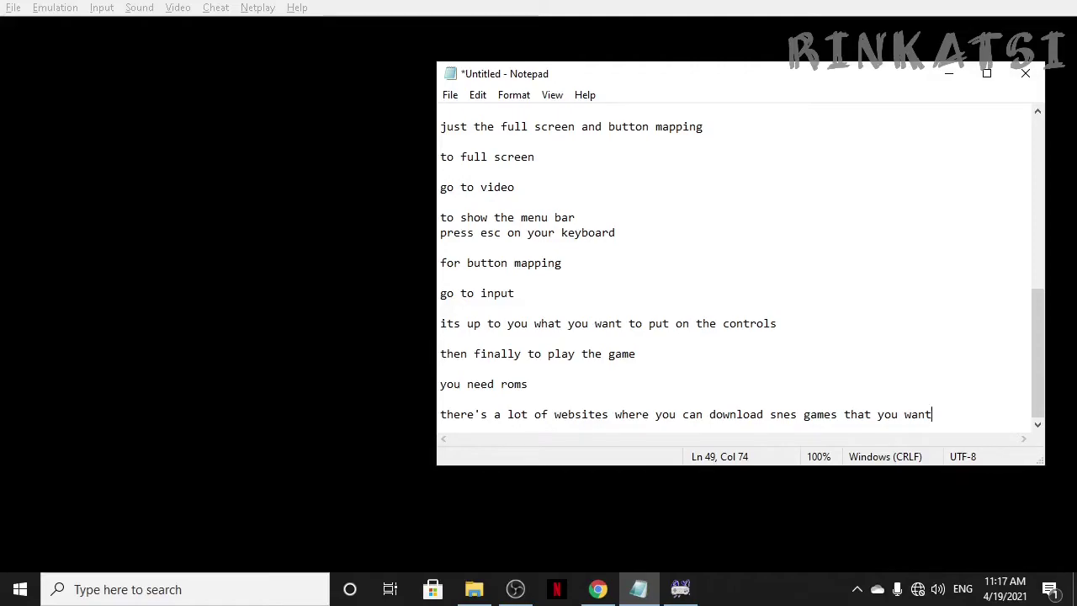
{"action": "key", "text": "Return"}
{"action": "key", "text": "Return"}
{"action": "type", "text": "i have"}
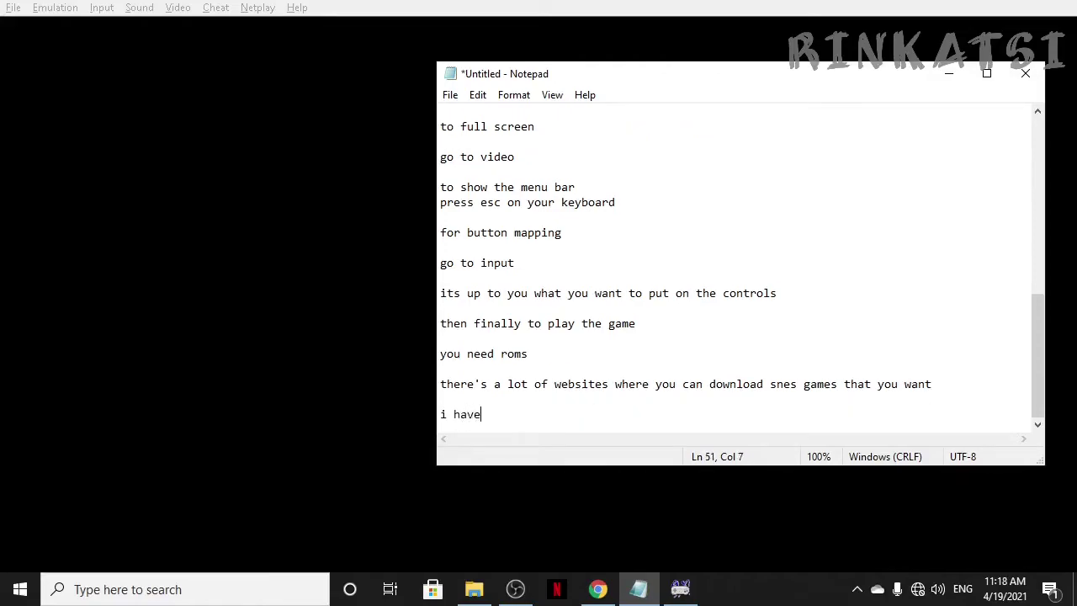
{"action": "type", "text": " here"}
Step: Replace 'i have here' with the line 'if you want to play super bomberman 3'
{"action": "key", "text": "BackSpace"}
{"action": "key", "text": "BackSpace"}
{"action": "key", "text": "BackSpace"}
{"action": "key", "text": "BackSpace"}
{"action": "key", "text": "BackSpace"}
{"action": "key", "text": "BackSpace"}
{"action": "key", "text": "BackSpace"}
{"action": "key", "text": "BackSpace"}
{"action": "key", "text": "BackSpace"}
{"action": "key", "text": "BackSpace"}
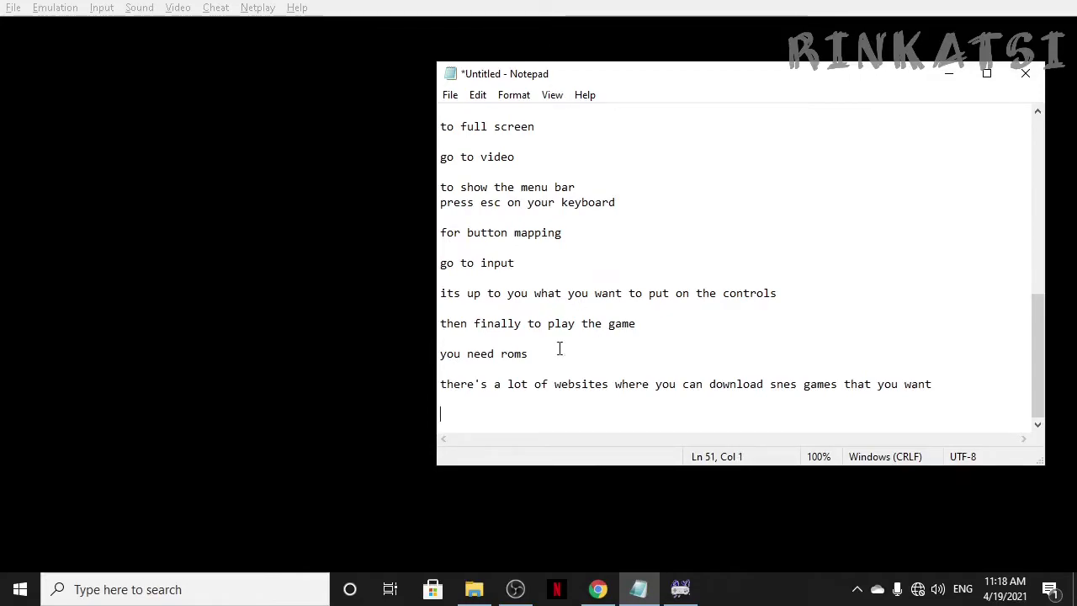
{"action": "mouse_move", "coordinate": [606, 593]}
{"action": "type", "text": "if you wan"}
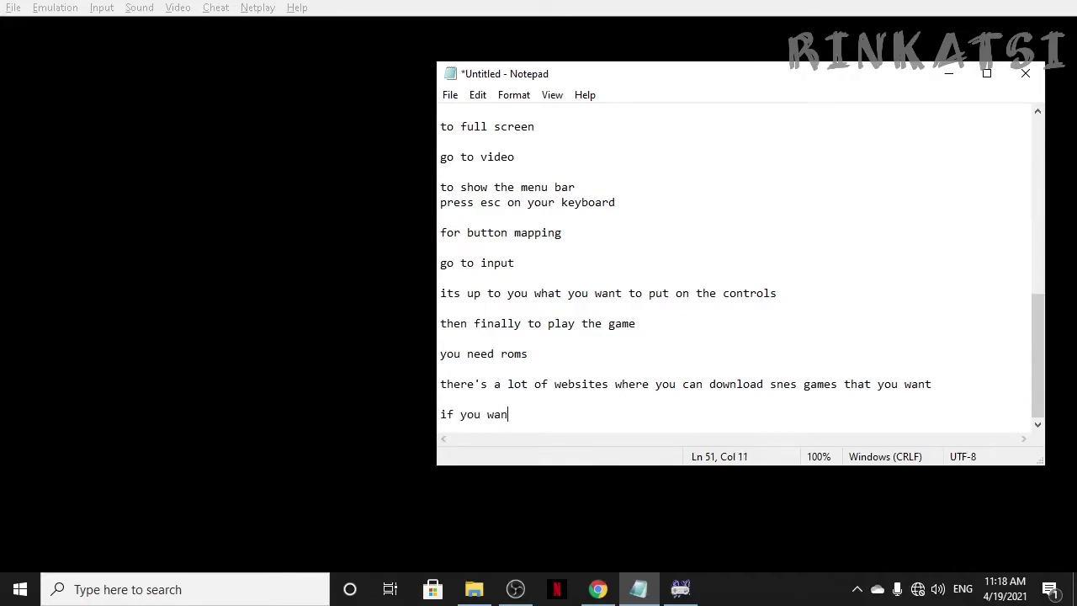
{"action": "type", "text": "t to play bomberman 3"}
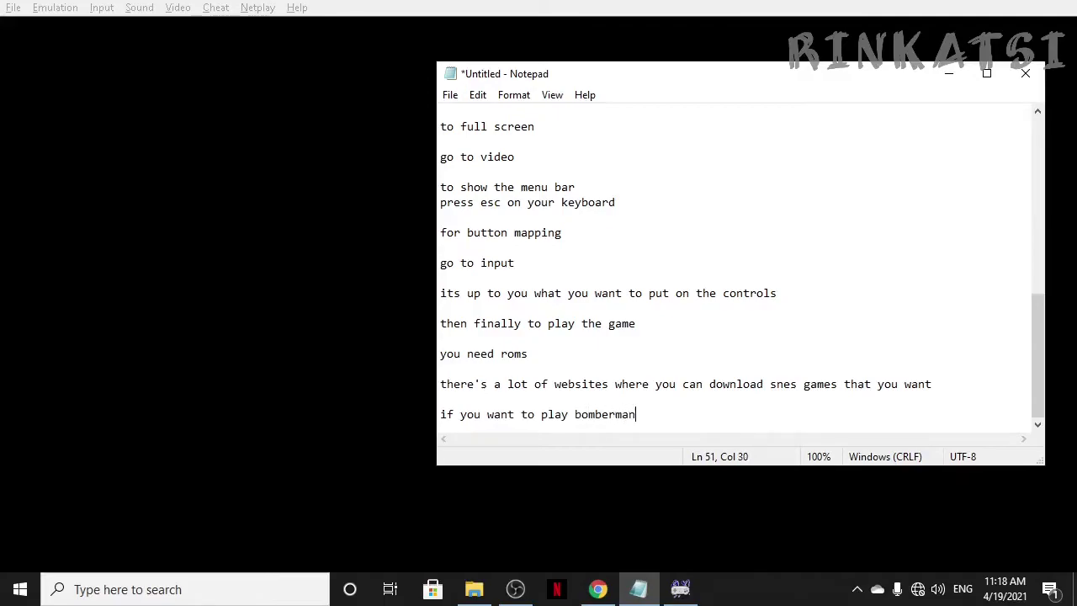
{"action": "key", "text": "Left"}
{"action": "key", "text": "Left"}
{"action": "key", "text": "Left"}
{"action": "key", "text": "Left"}
{"action": "key", "text": "Left"}
{"action": "key", "text": "Left"}
{"action": "key", "text": "Left"}
{"action": "key", "text": "Left"}
{"action": "key", "text": "Left"}
{"action": "key", "text": "Left"}
{"action": "type", "text": "super"}
{"action": "key", "text": "Right"}
{"action": "key", "text": "Right"}
{"action": "key", "text": "Right"}
{"action": "key", "text": "End"}
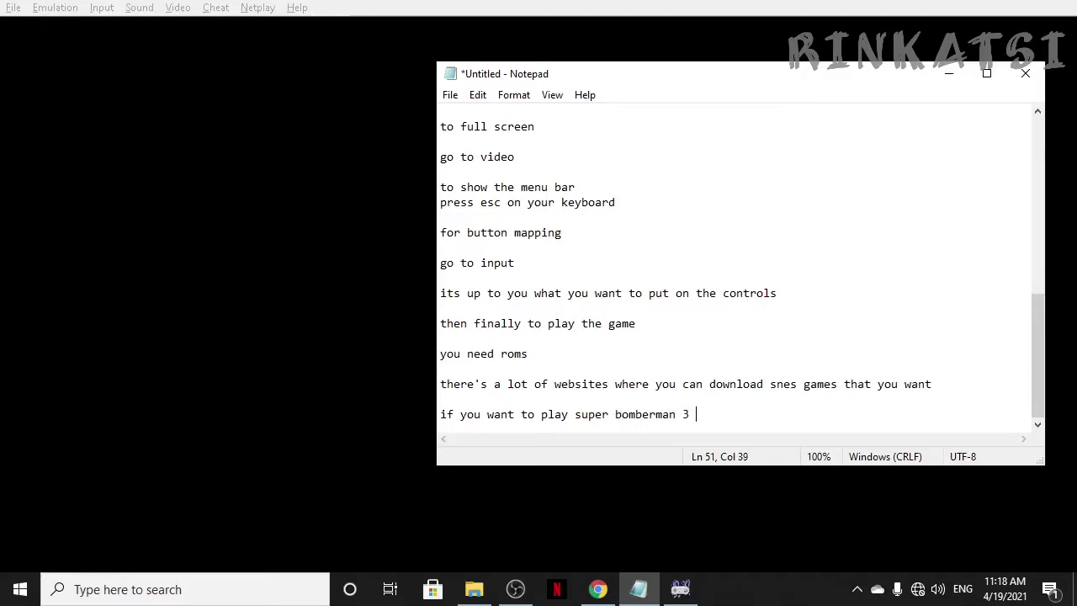
Step: Add 'i will put the link in the description' followed by two blank lines
{"action": "key", "text": "Return"}
{"action": "type", "text": "i will"}
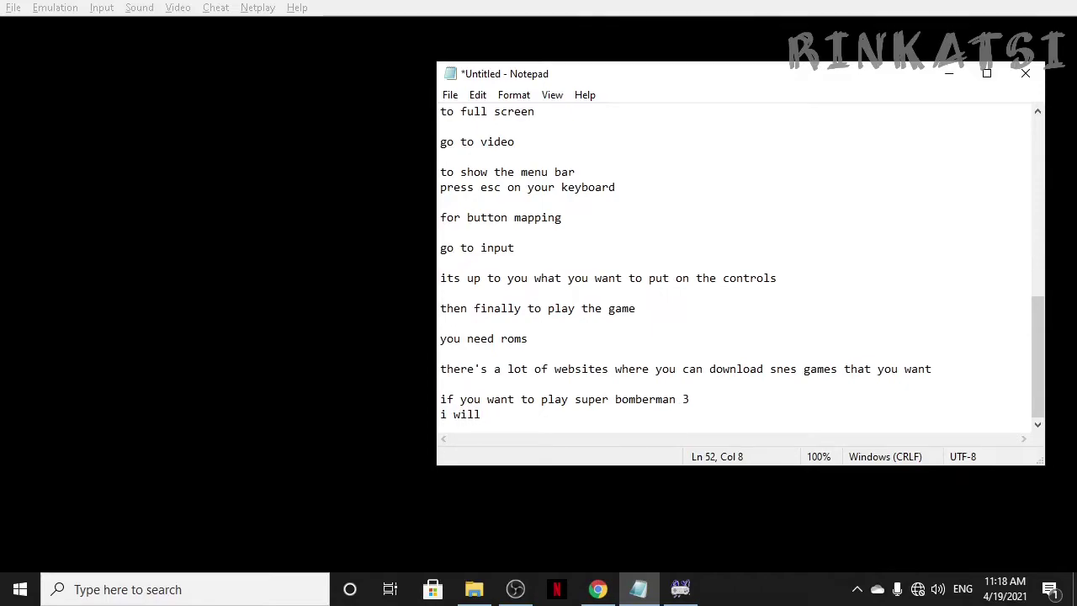
{"action": "key", "text": "BackSpace"}
{"action": "key", "text": "BackSpace"}
{"action": "key", "text": "BackSpace"}
{"action": "key", "text": "BackSpace"}
{"action": "key", "text": "BackSpace"}
{"action": "key", "text": "BackSpace"}
{"action": "key", "text": "BackSpace"}
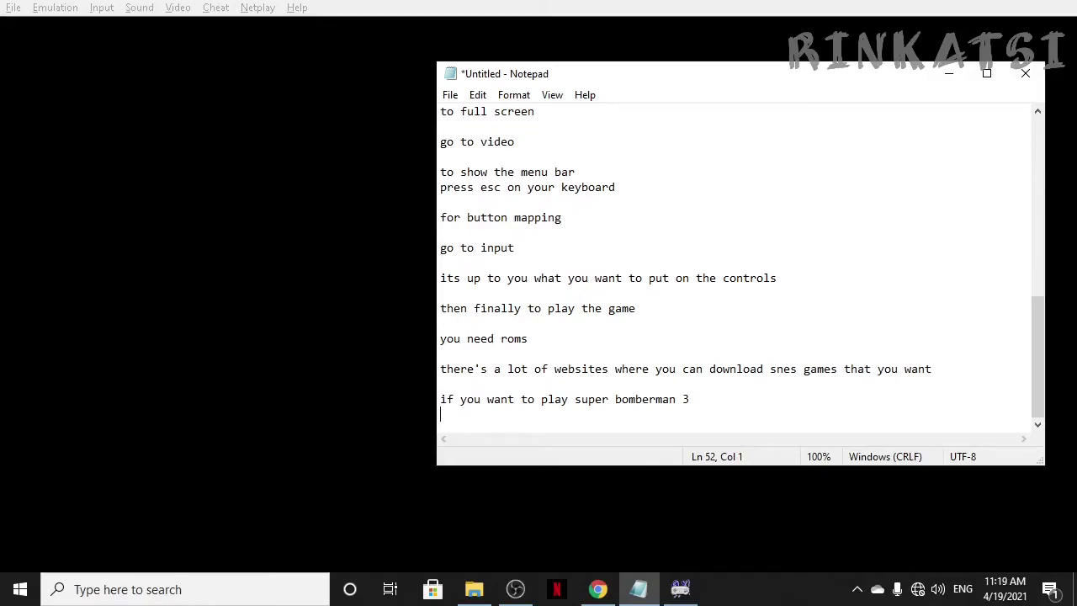
{"action": "type", "text": "i will"}
{"action": "type", "text": "put the link in th"}
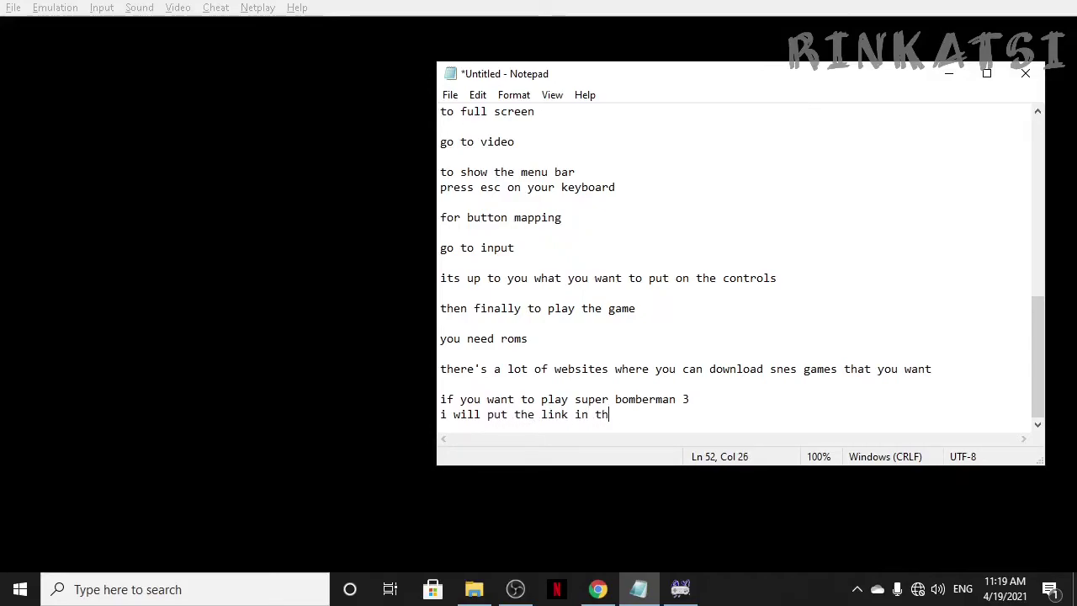
{"action": "type", "text": "e descri"}
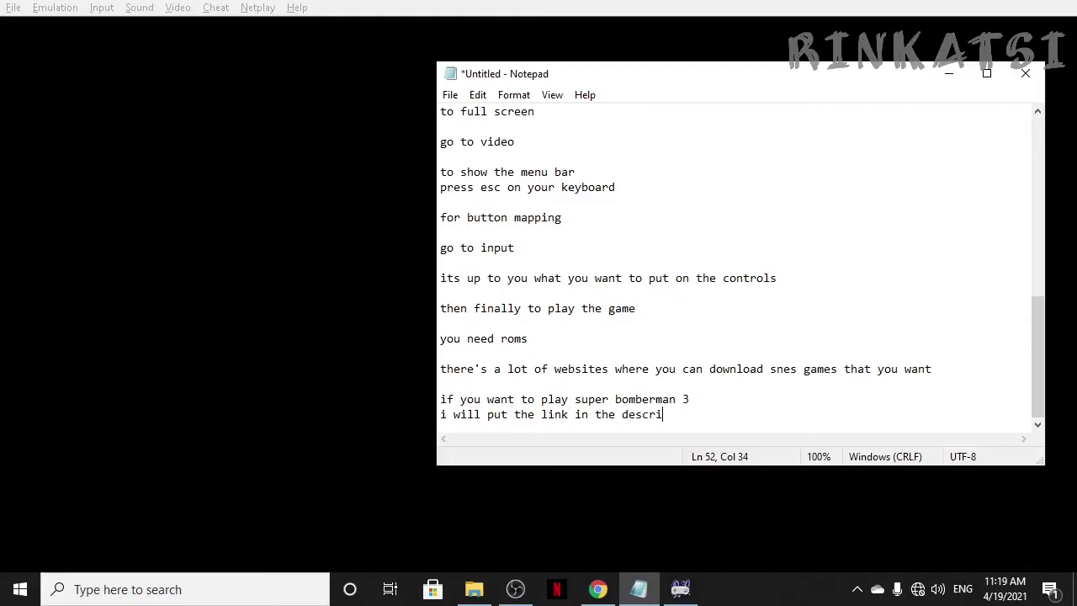
{"action": "type", "text": "ption"}
{"action": "key", "text": "Return"}
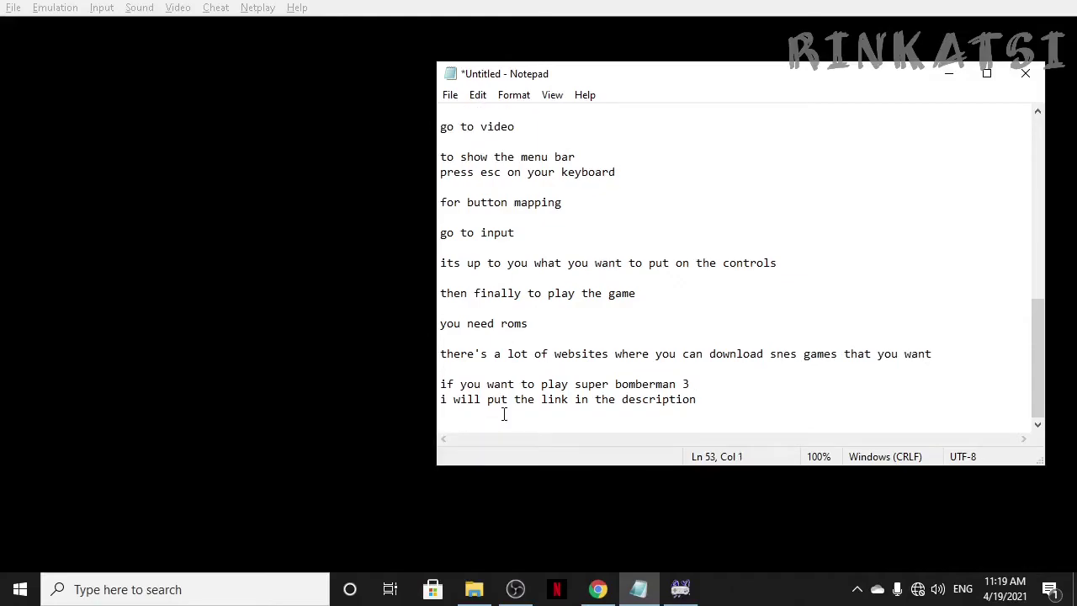
{"action": "key", "text": "Return"}
Step: Open Super Bomberman 3.rar from the Downloads folder in File Explorer
{"action": "left_click", "coordinate": [473, 589]}
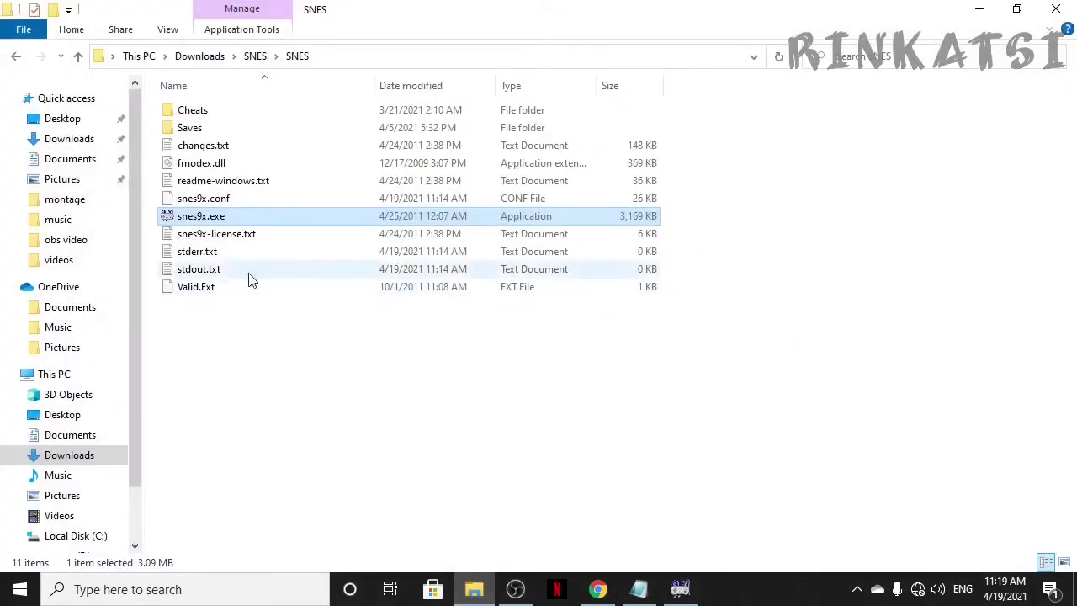
{"action": "left_click", "coordinate": [64, 139]}
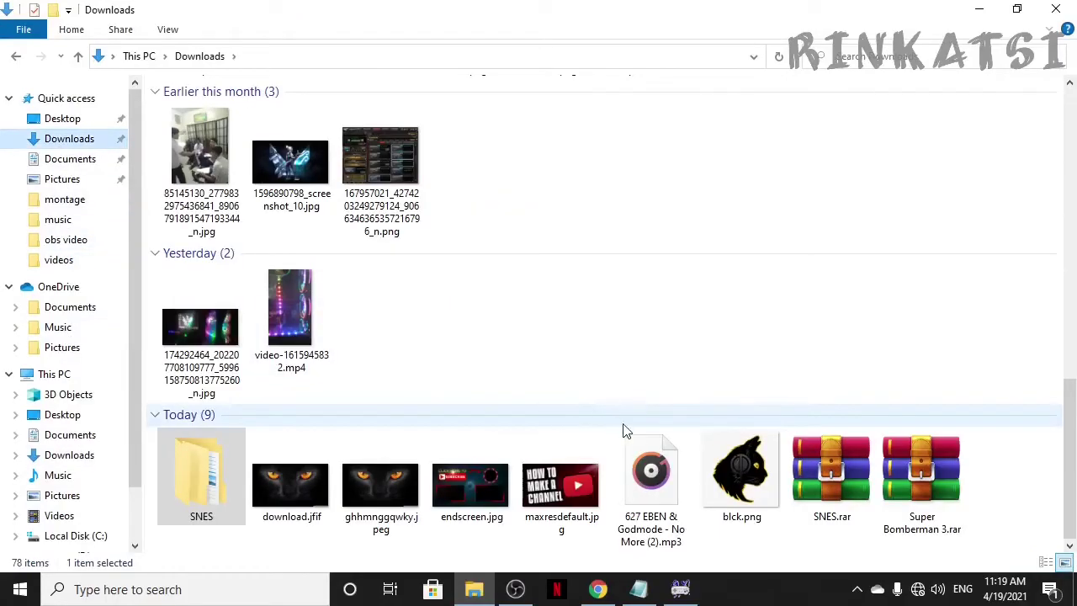
{"action": "double_click", "coordinate": [914, 468]}
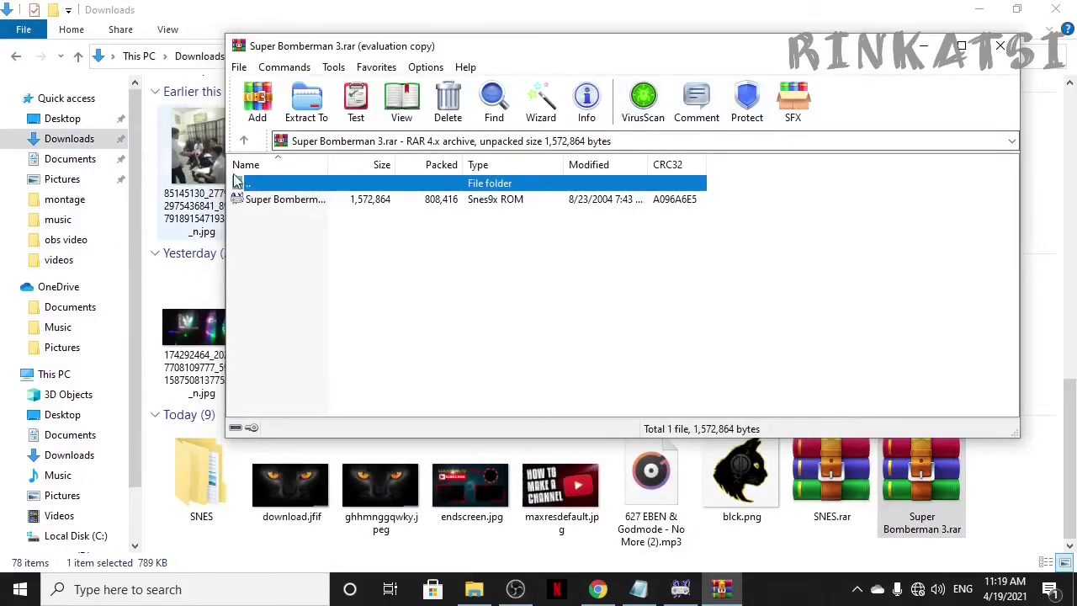
Step: Extract Super Bomberman 3 (E).smc from the archive, entering the archive password
{"action": "left_click", "coordinate": [278, 204]}
{"action": "double_click", "coordinate": [277, 204]}
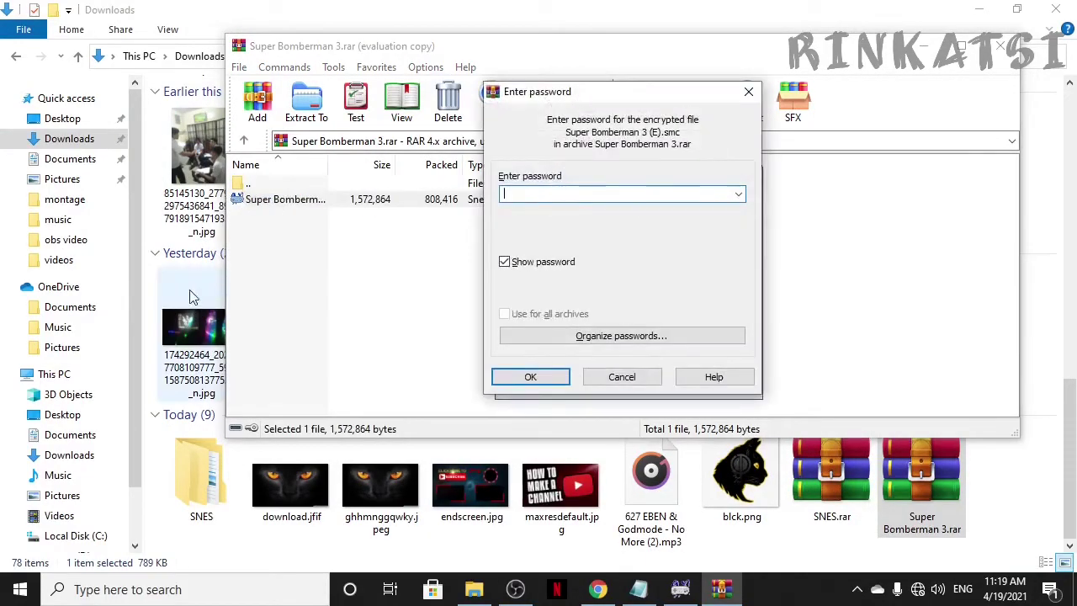
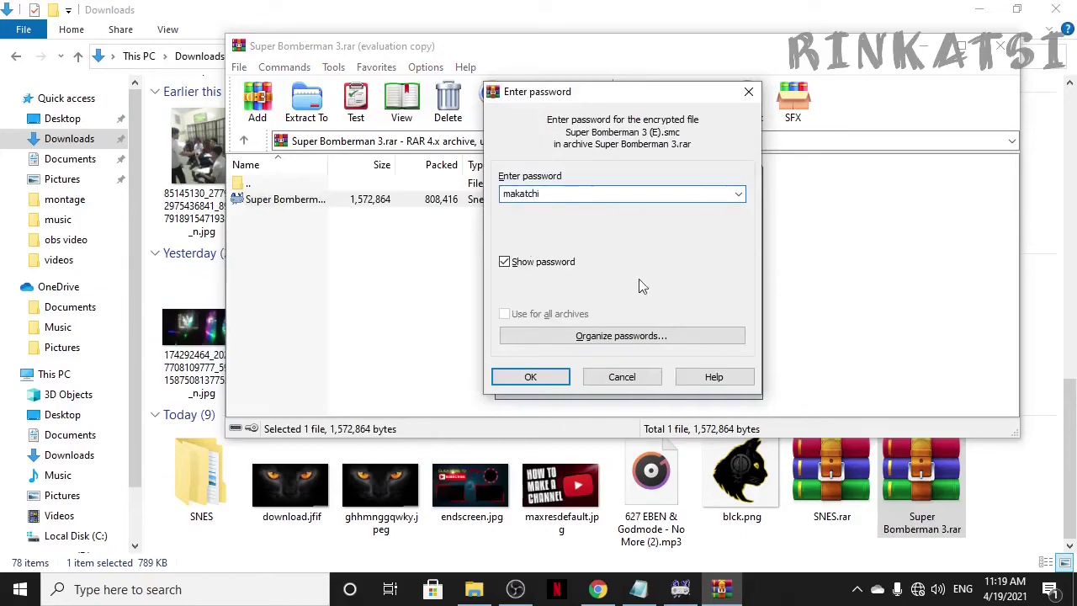
{"action": "left_click", "coordinate": [515, 380]}
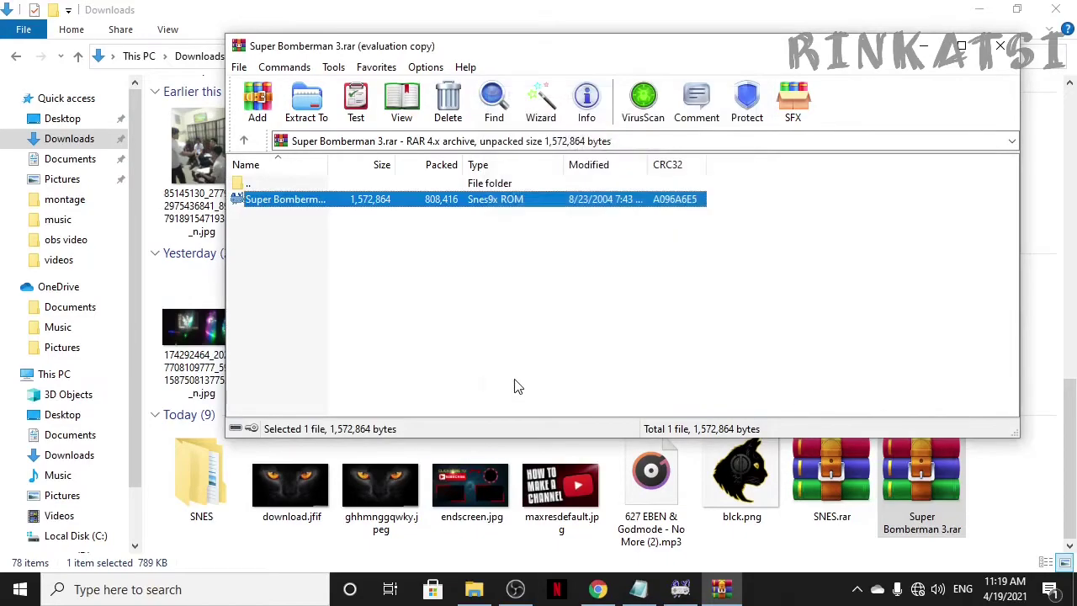
Step: Open the video edit (G:) drive in Explorer and refresh it to show the extracted ROM
{"action": "left_click_drag", "start_coordinate": [132, 468], "coordinate": [134, 508]}
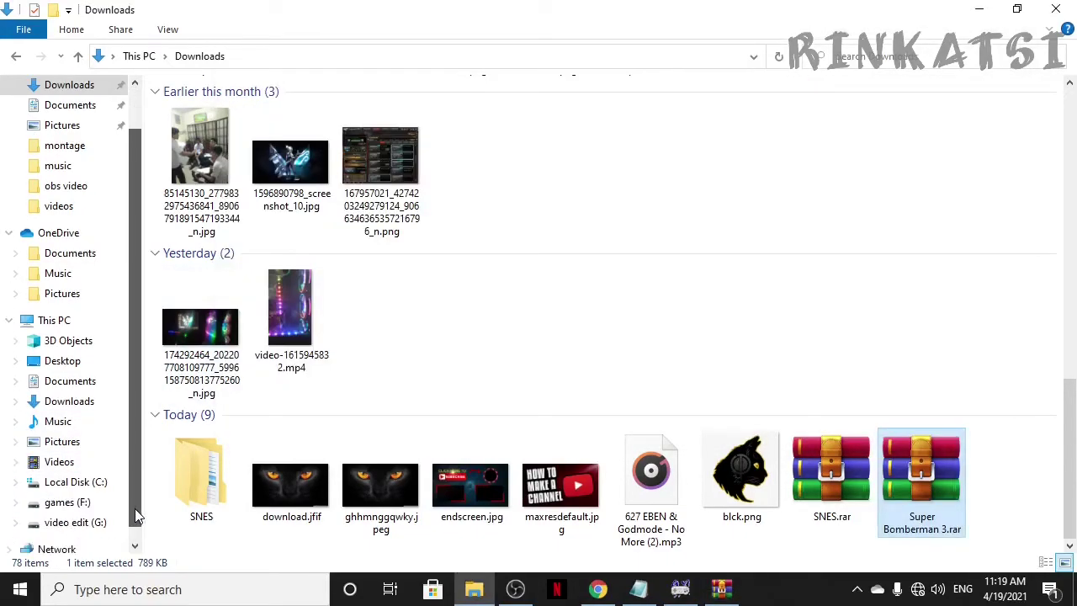
{"action": "left_click", "coordinate": [100, 522]}
{"action": "left_click", "coordinate": [226, 385]}
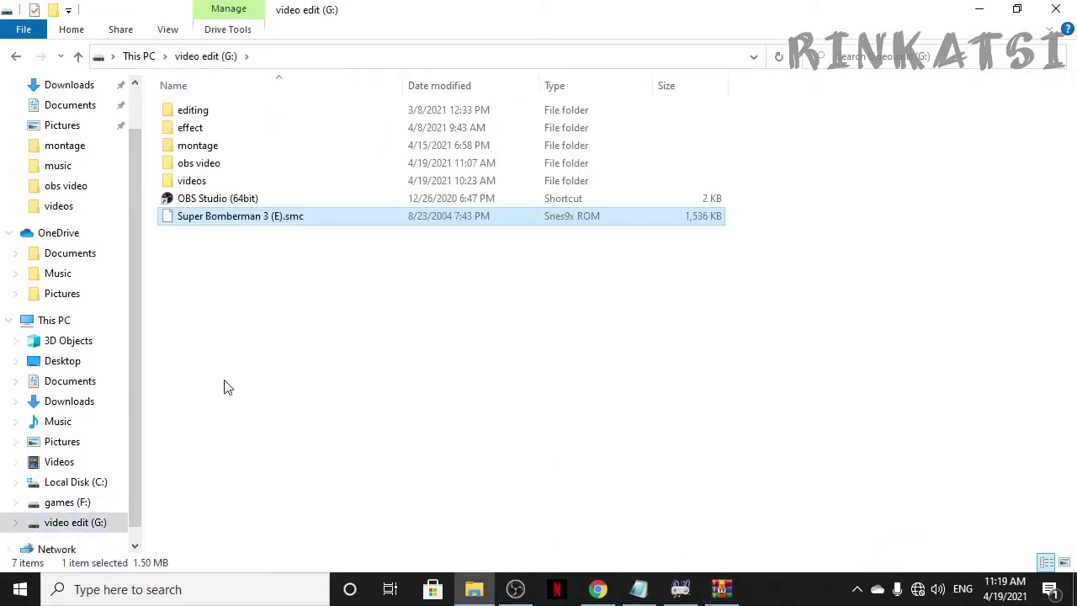
{"action": "key", "text": "ctrl+v"}
{"action": "key", "text": "alt+Tab"}
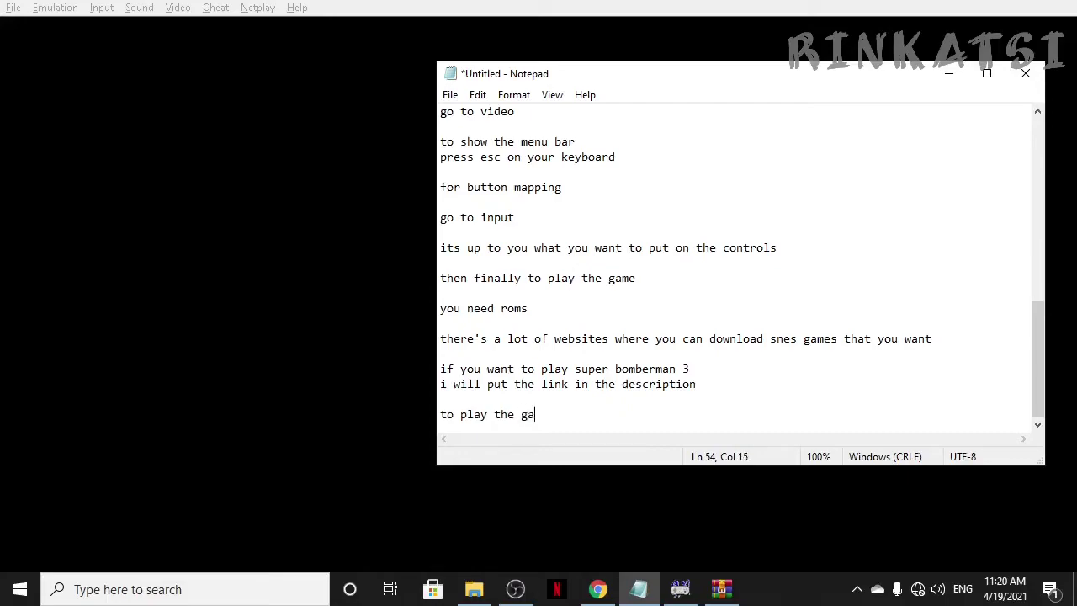
Step: Add the line 'go to file' below 'to play the game' in the notes
{"action": "key", "text": "Return"}
{"action": "key", "text": "Return"}
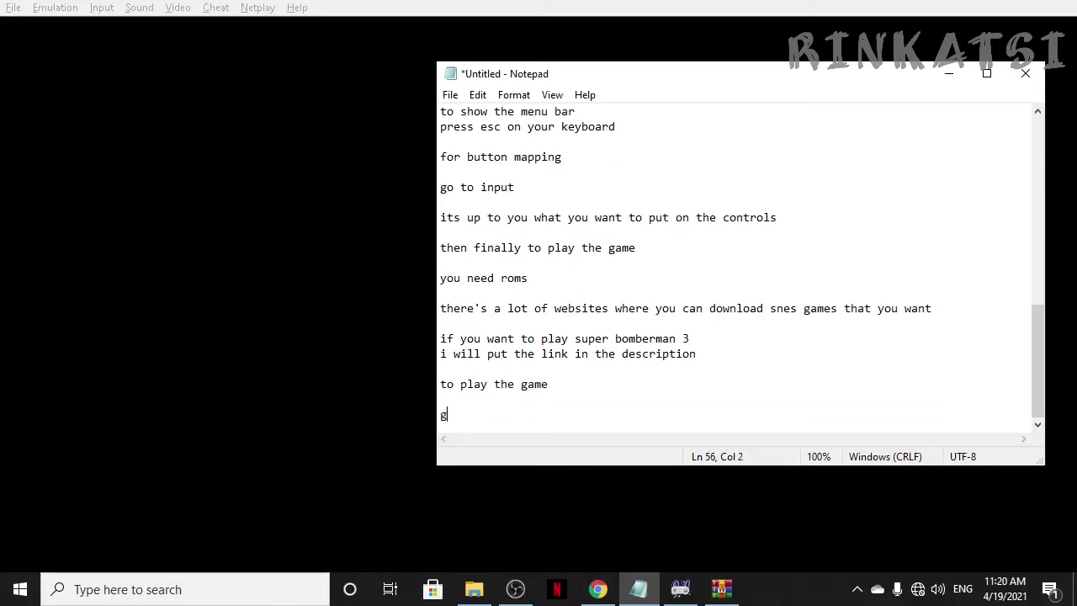
{"action": "type", "text": "go to file"}
Step: Load Super Bomberman 3 (E).smc from drive G: through File > Load Game
{"action": "left_click", "coordinate": [373, 417]}
{"action": "left_click", "coordinate": [14, 8]}
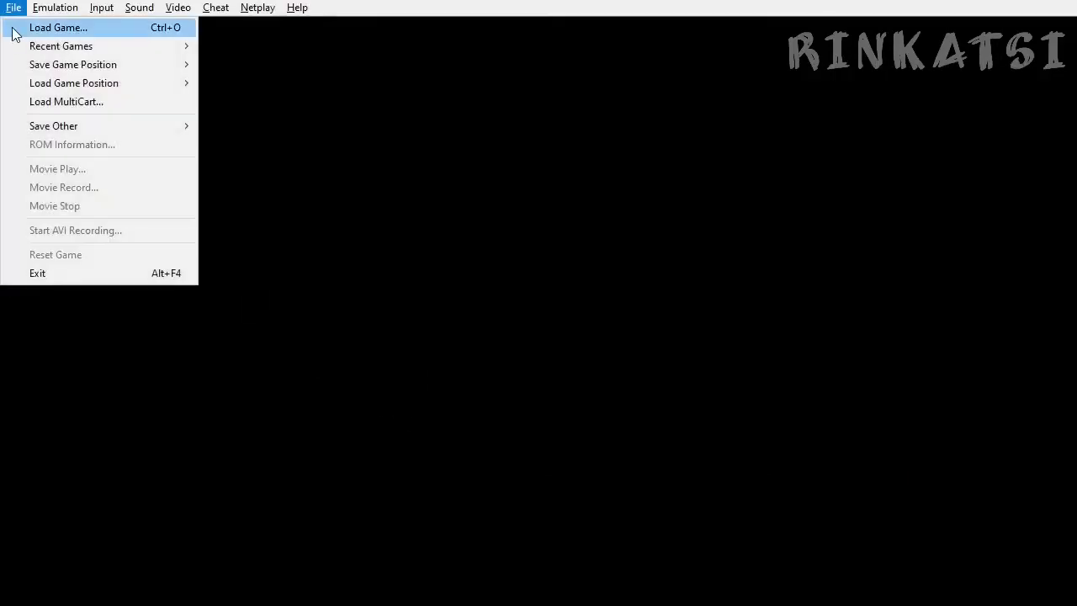
{"action": "left_click", "coordinate": [92, 28]}
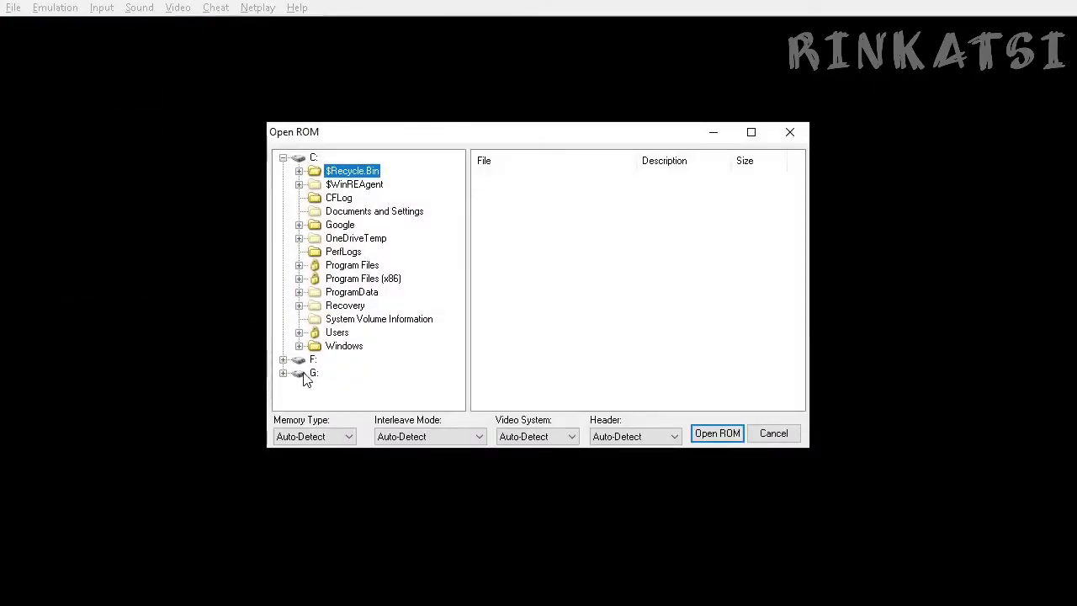
{"action": "left_click", "coordinate": [307, 374]}
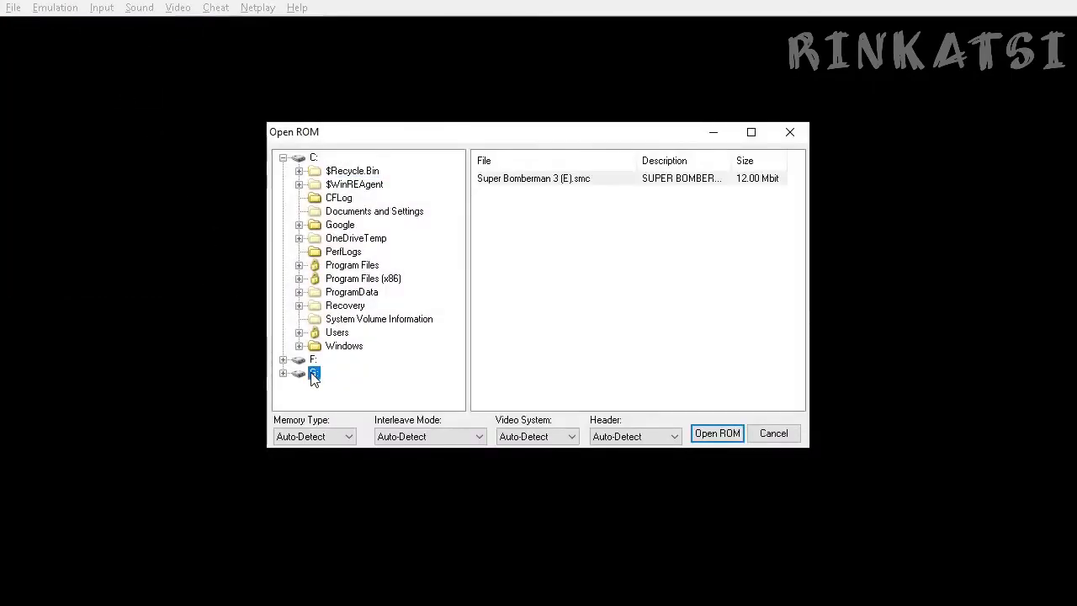
{"action": "double_click", "coordinate": [538, 180]}
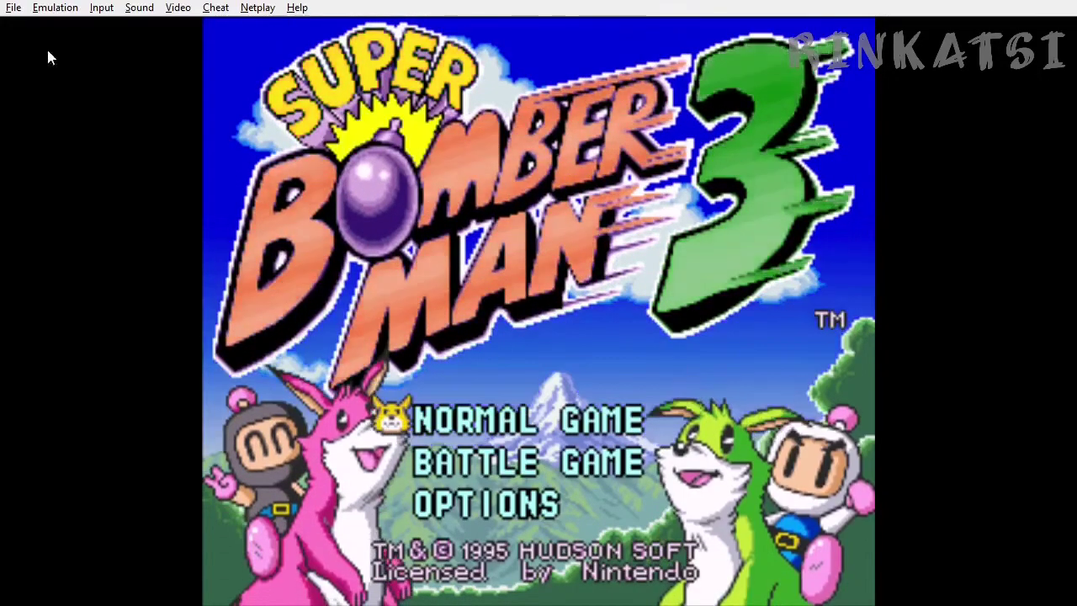
{"action": "left_click", "coordinate": [55, 8]}
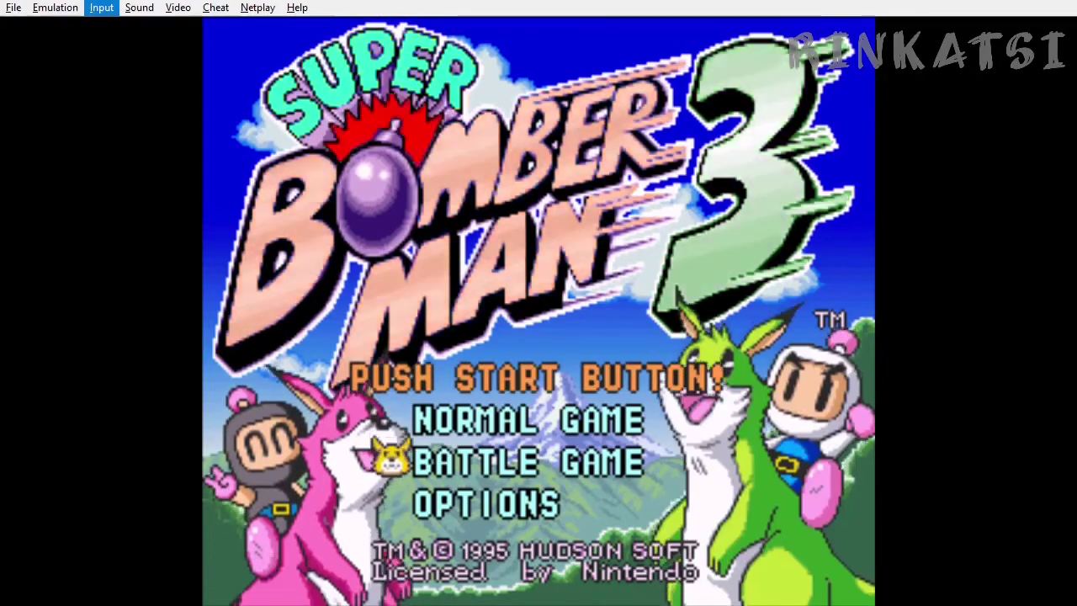
{"action": "left_click", "coordinate": [101, 10]}
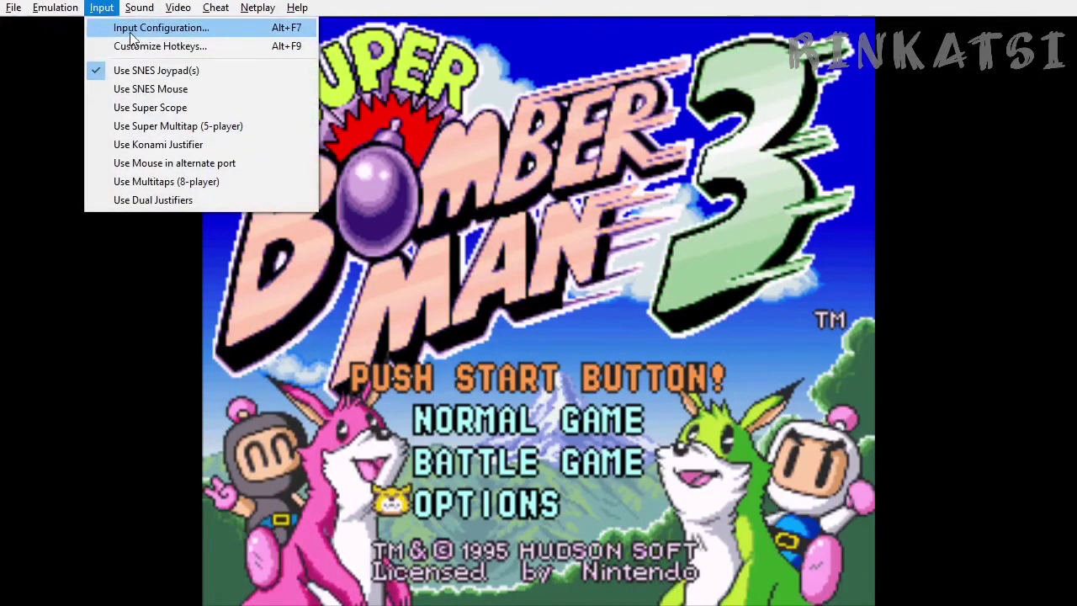
{"action": "left_click", "coordinate": [129, 29]}
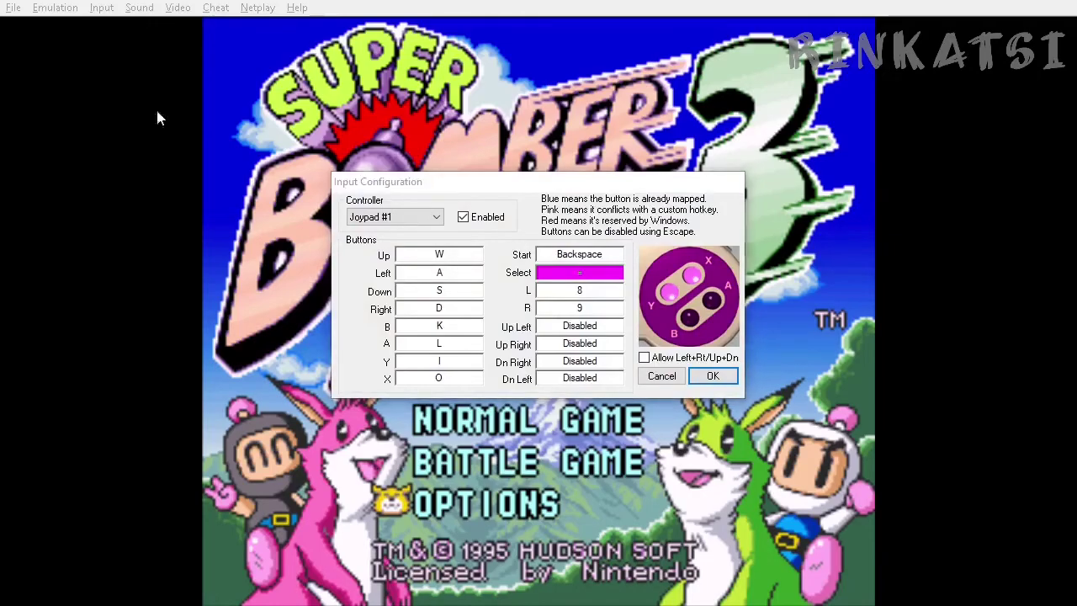
{"action": "left_click", "coordinate": [659, 375]}
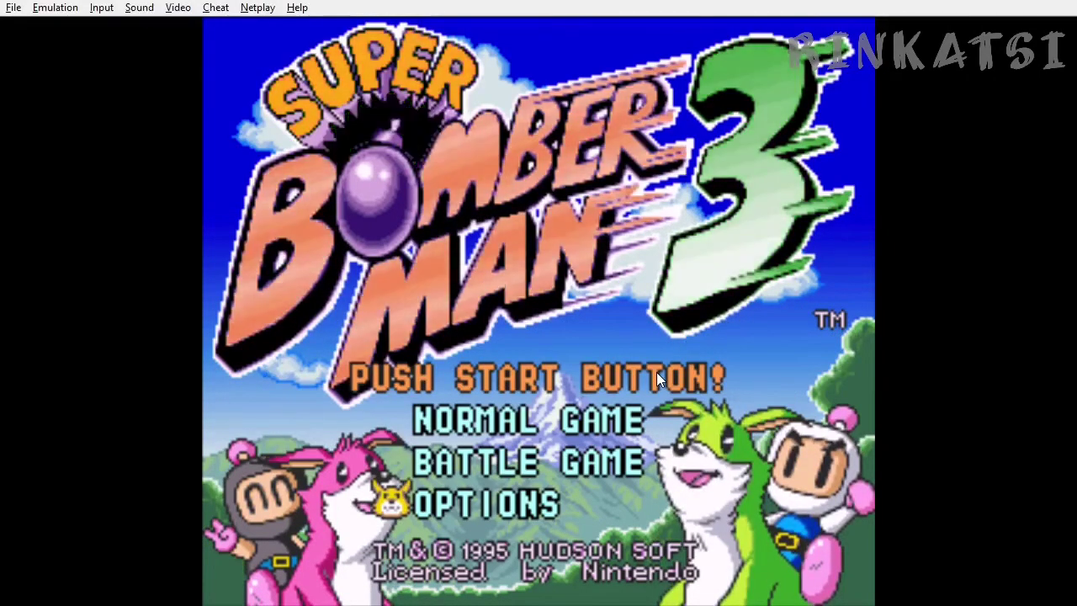
Step: Start a one-player Normal Game and drop a bomb at the Area 1-1 starting spot
{"action": "key", "text": "Up"}
{"action": "key", "text": "Up"}
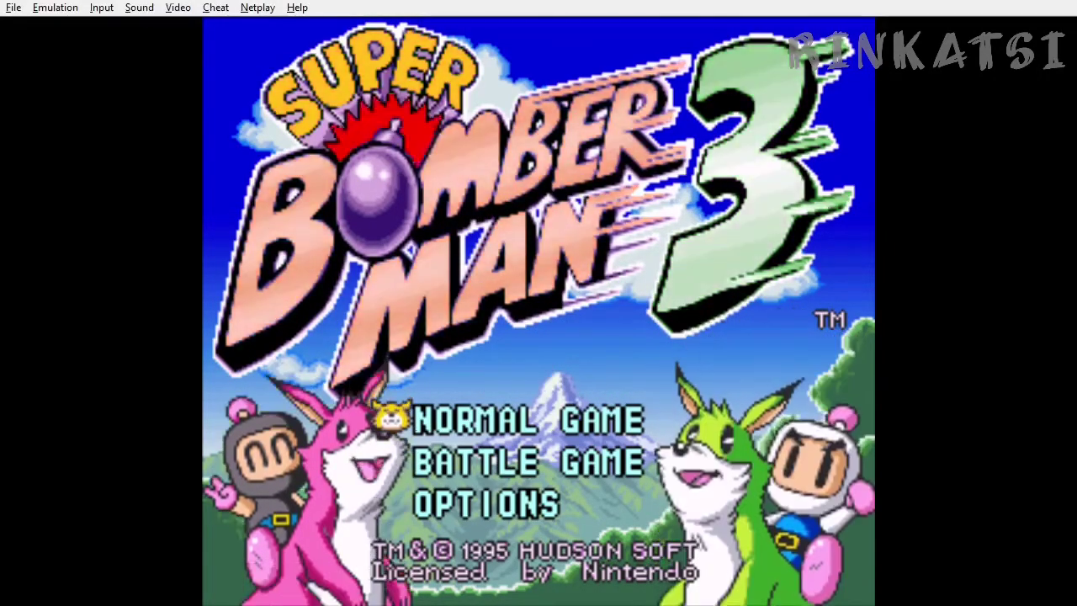
{"action": "key", "text": "Return"}
{"action": "key", "text": "Return"}
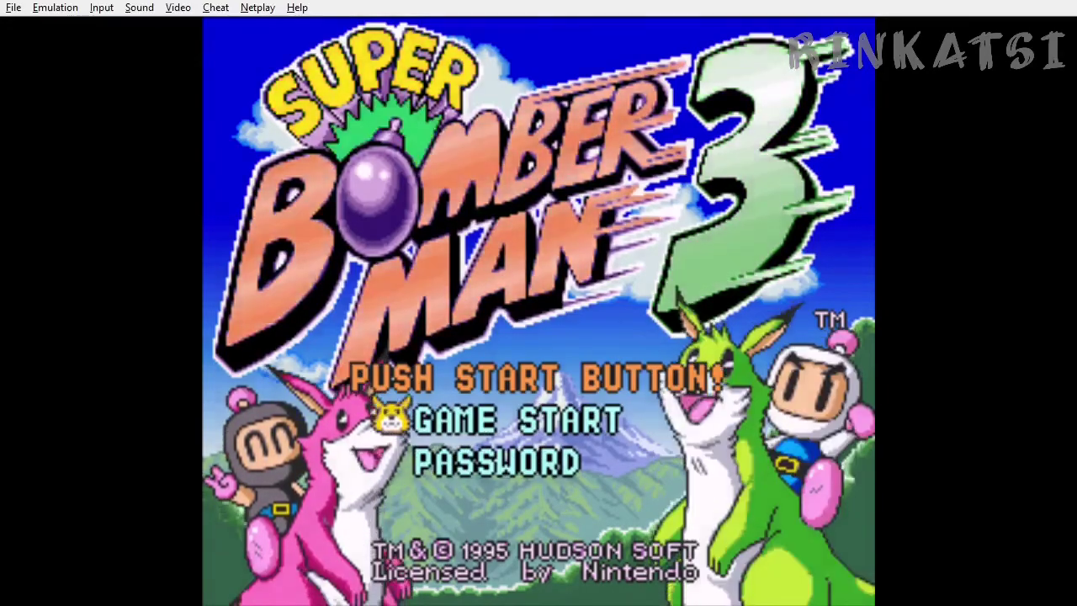
{"action": "key", "text": "Return"}
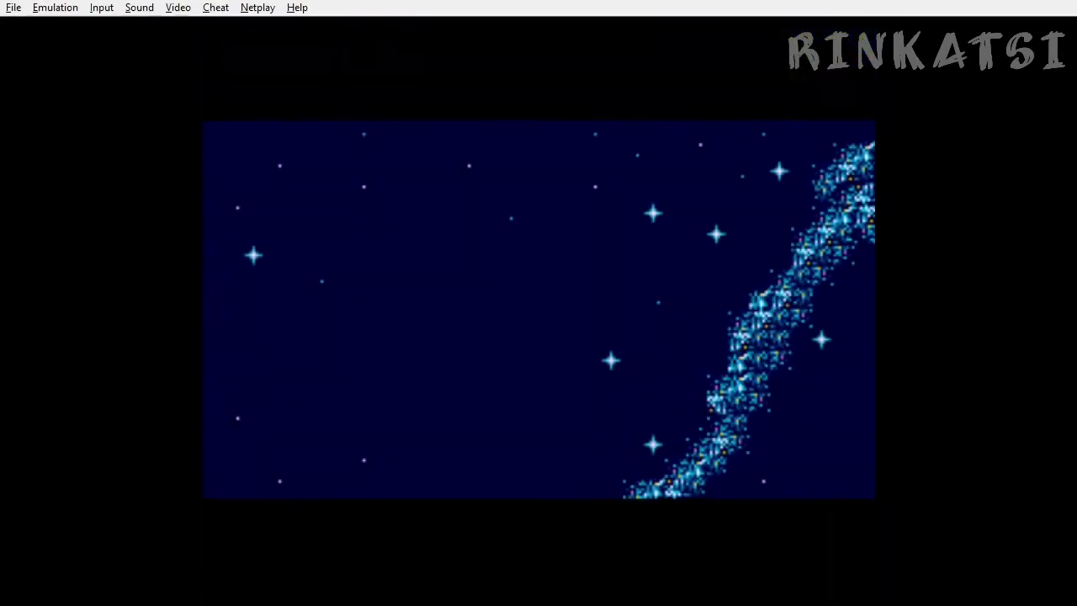
{"action": "key", "text": "minus"}
{"action": "key", "text": "minus"}
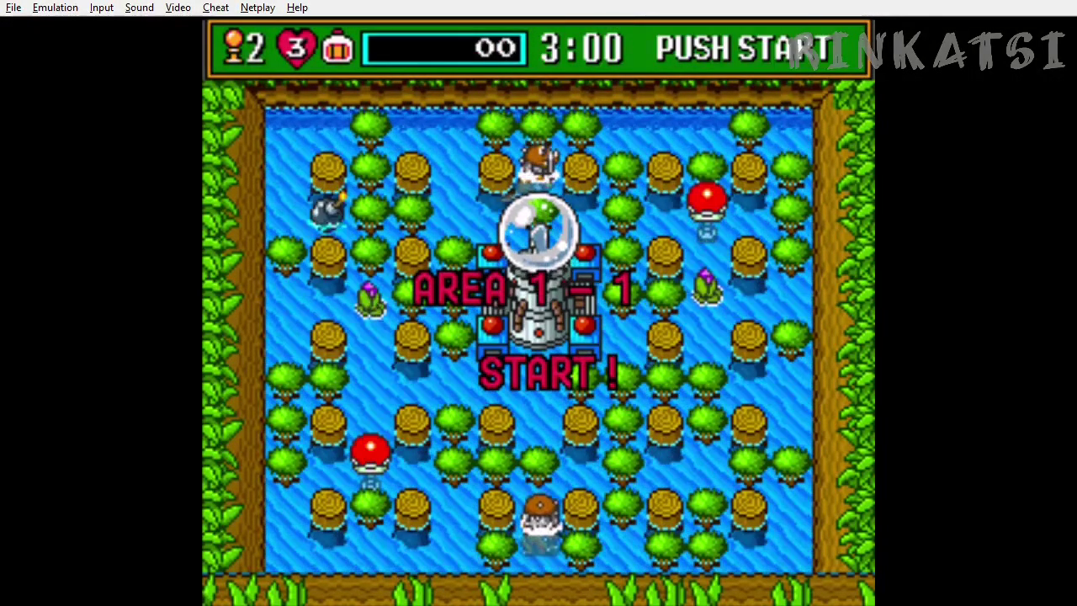
{"action": "key", "text": "c"}
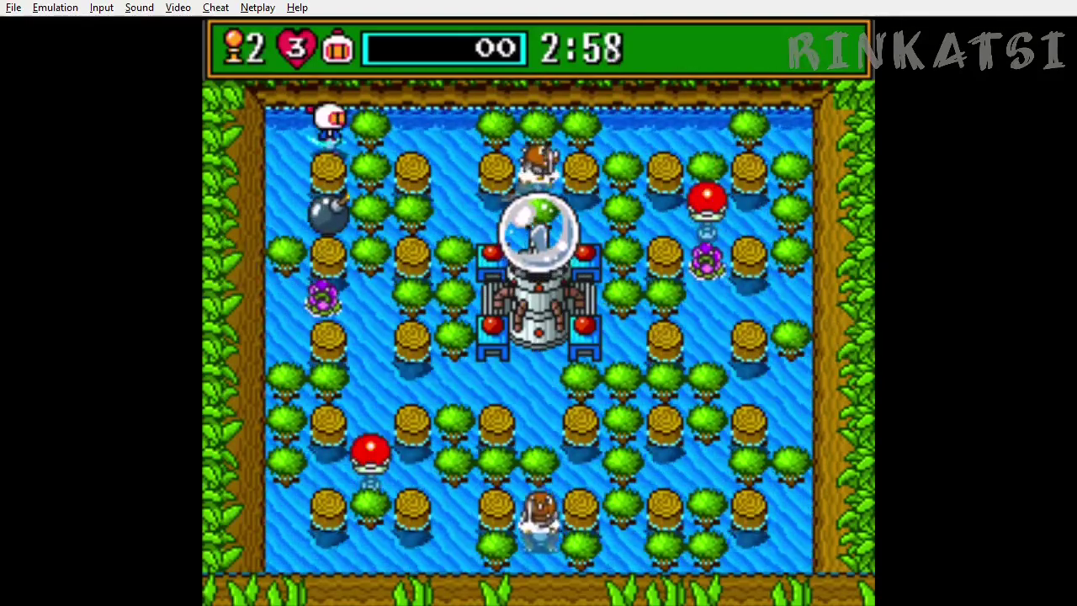
{"action": "key", "text": "alt+Tab"}
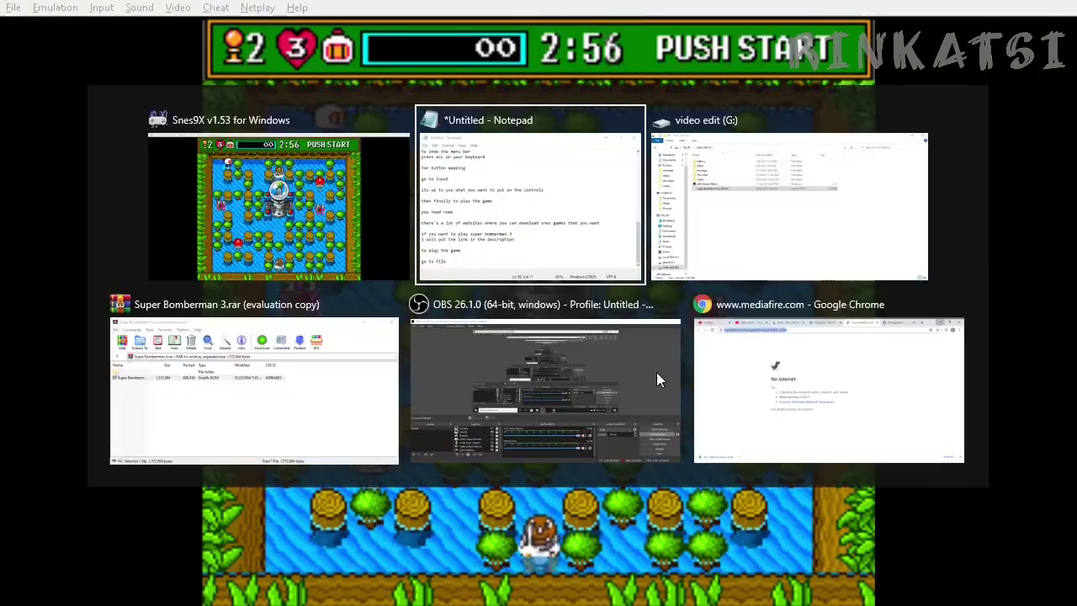
Step: Begin a closing line reading 'thank you for watching' below 'go to file'
{"action": "key", "text": "Return"}
{"action": "type", "text": "than "}
{"action": "type", "text": " you for w"}
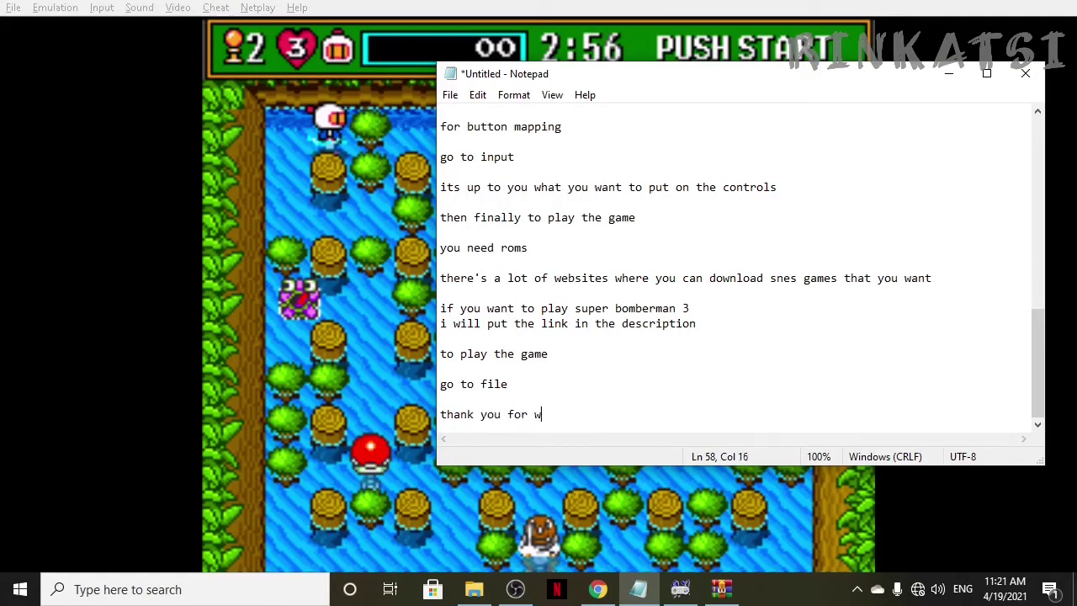